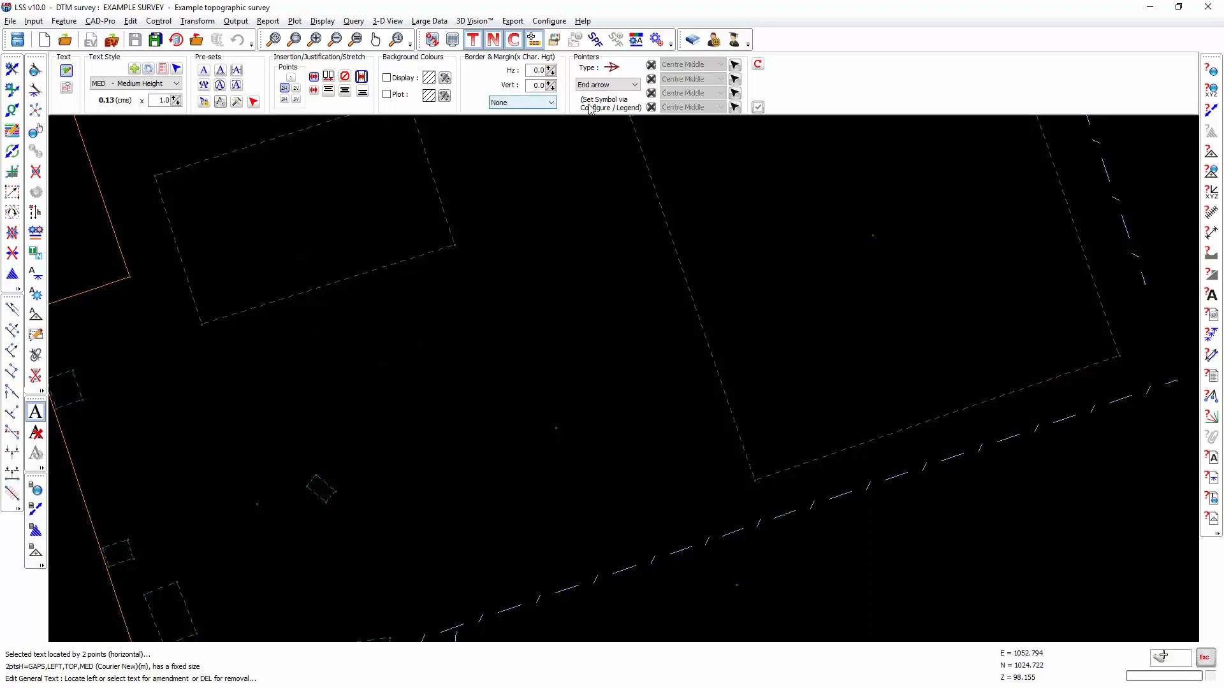
# Step: Set the text style to DFLT - Default Style and apply the simple one-point preset with centre-middle justification
pyautogui.click(106, 86)
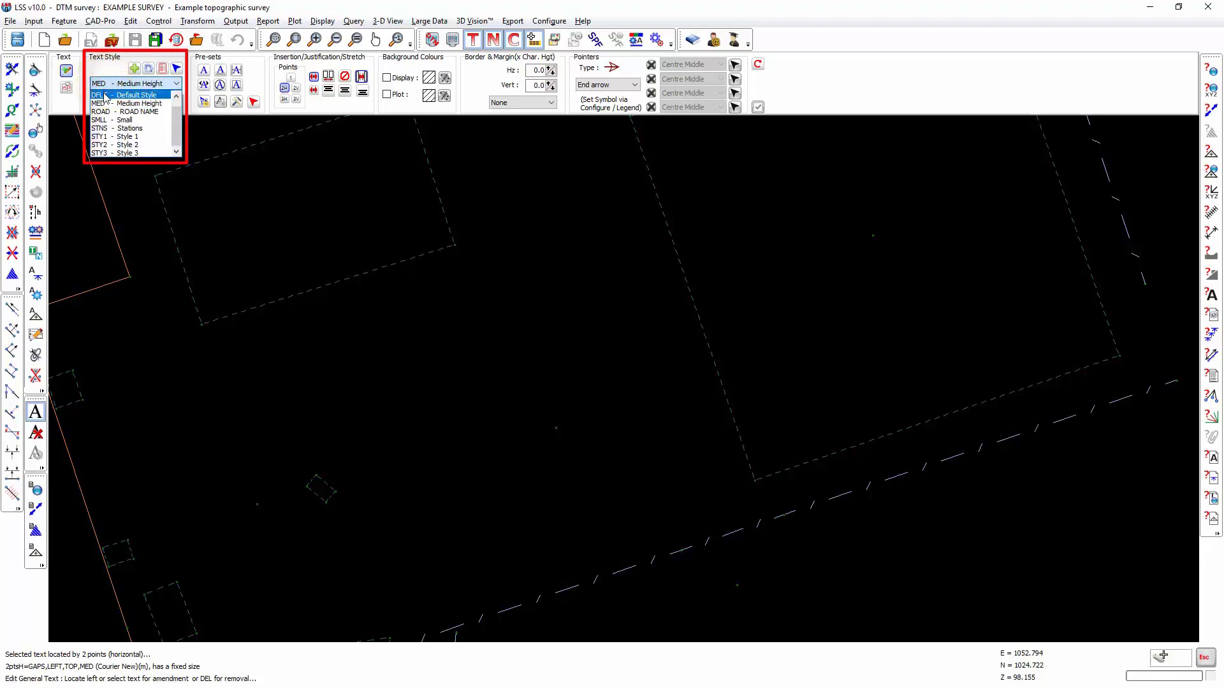
pyautogui.click(105, 96)
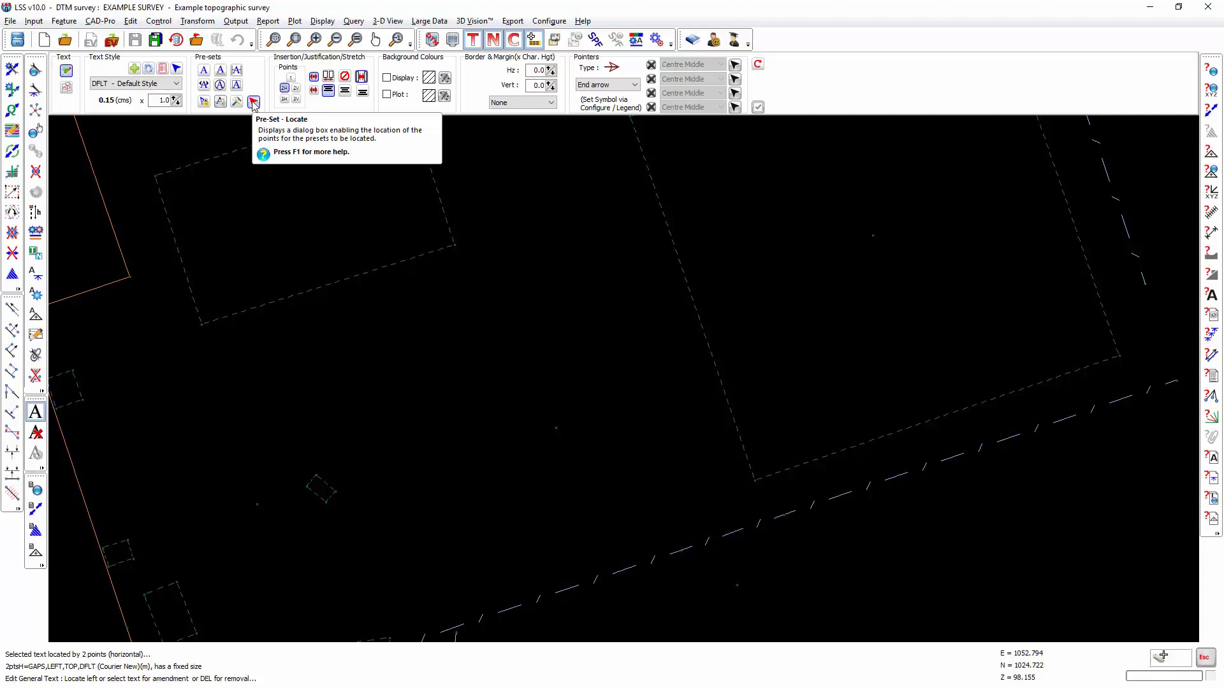
pyautogui.click(203, 70)
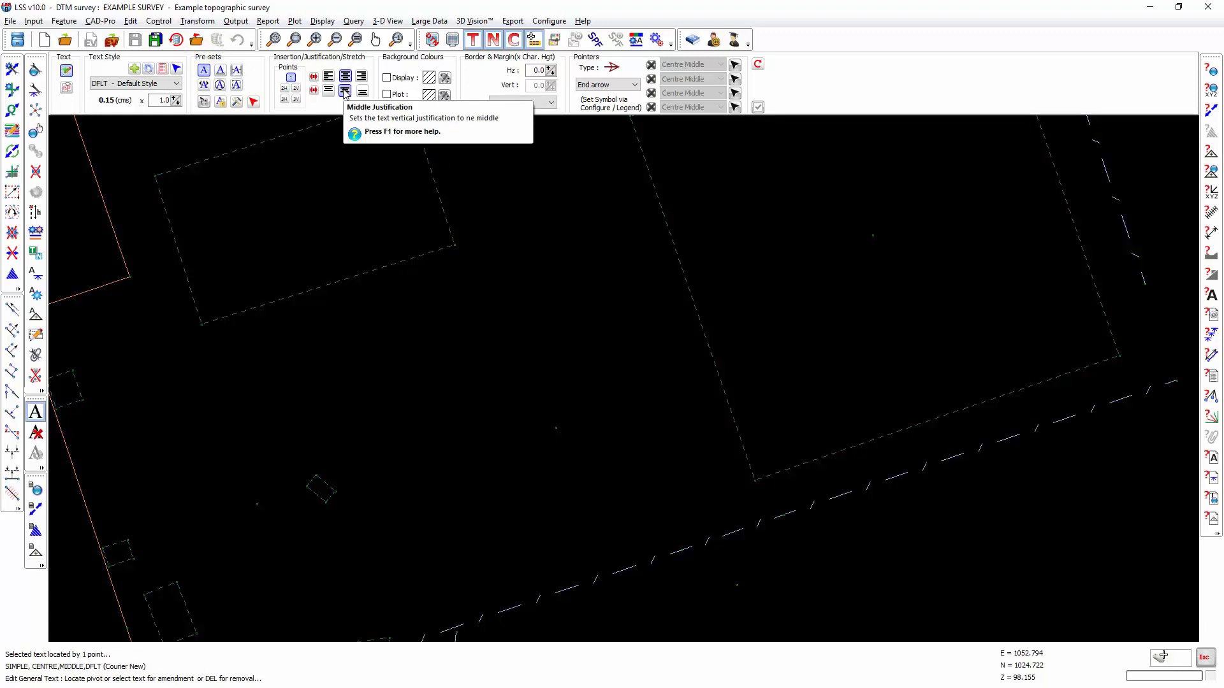
# Step: Enable the text's display and plot background colours and set both to mustard, colour number 42
pyautogui.click(387, 78)
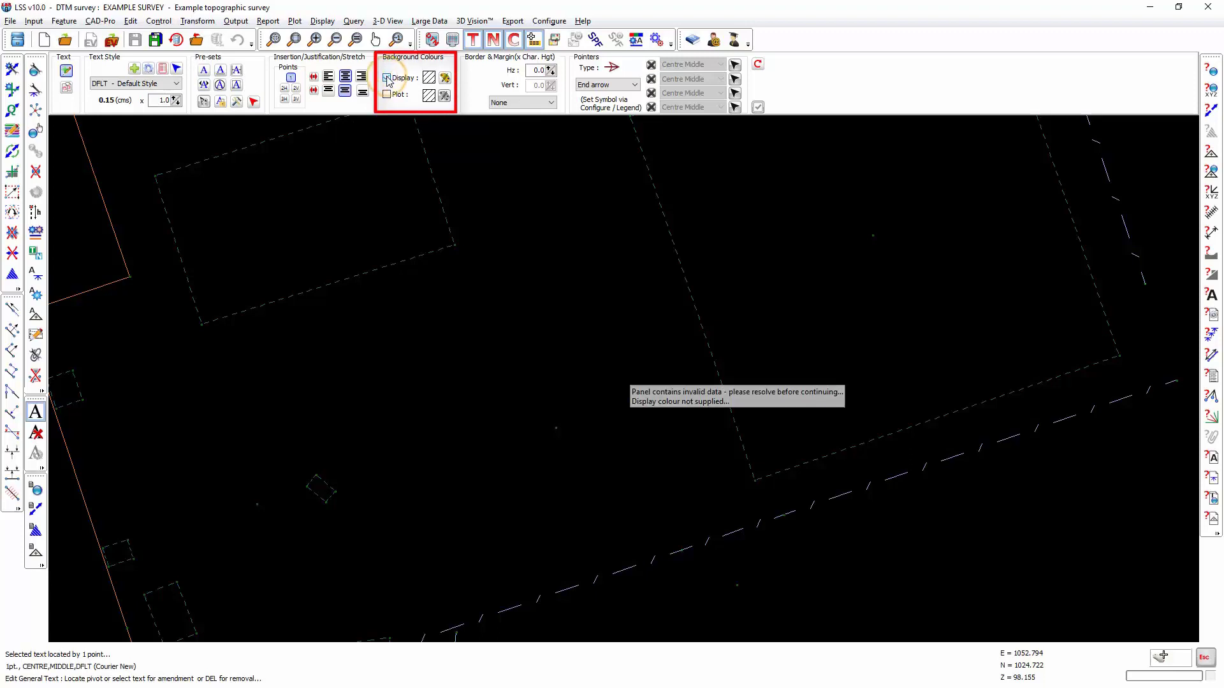
pyautogui.click(445, 78)
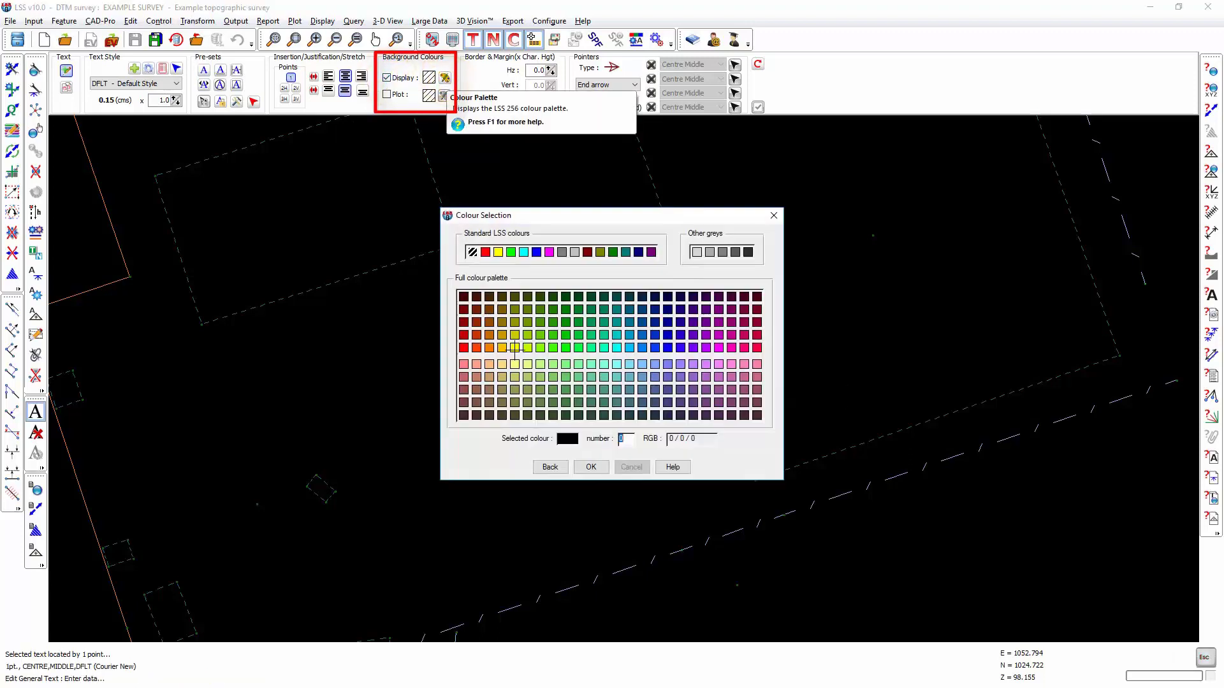
pyautogui.click(502, 335)
pyautogui.click(591, 467)
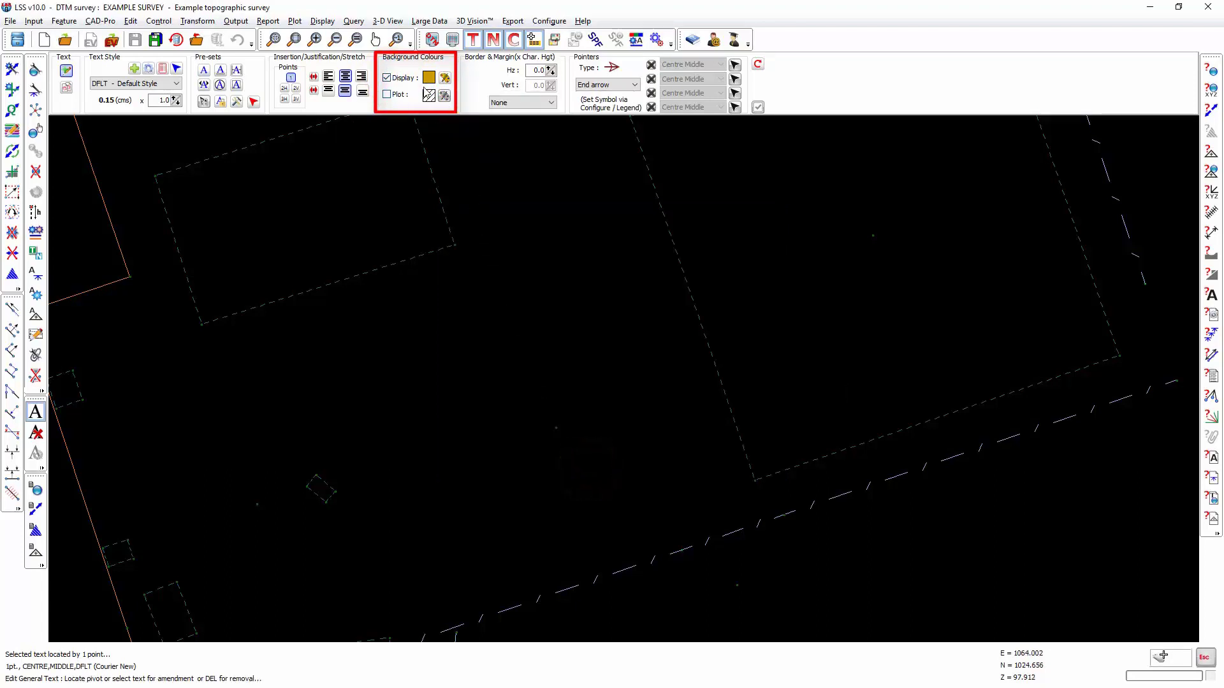
pyautogui.click(387, 94)
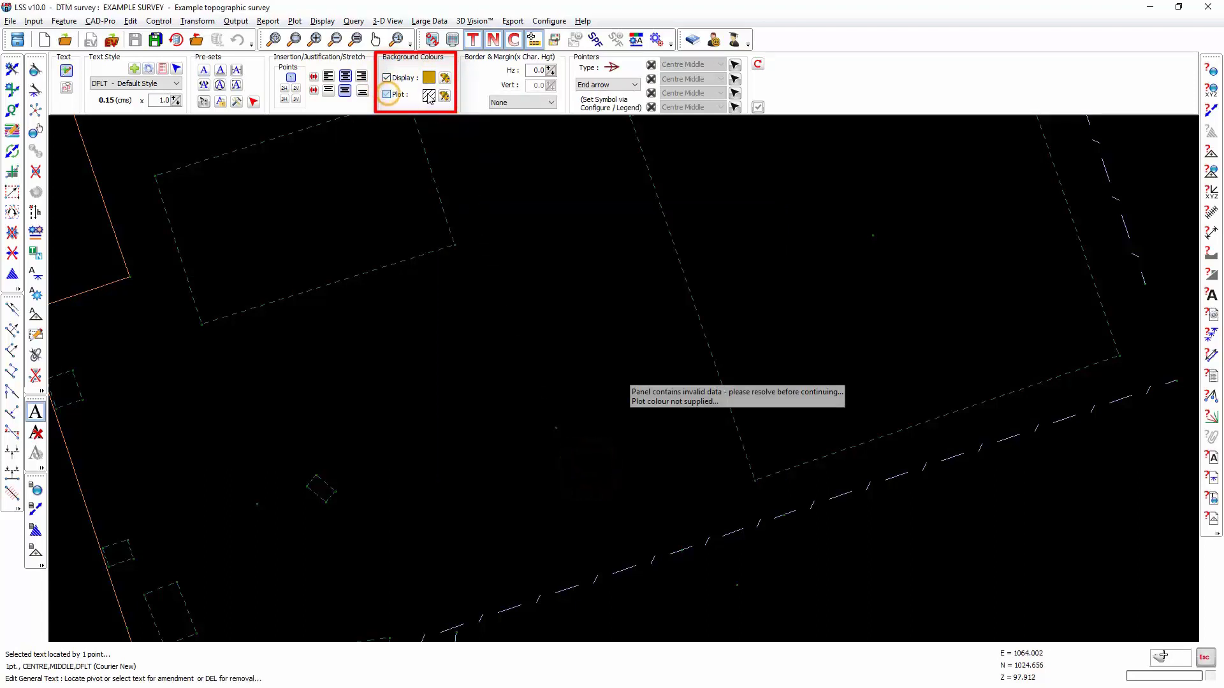
pyautogui.click(444, 95)
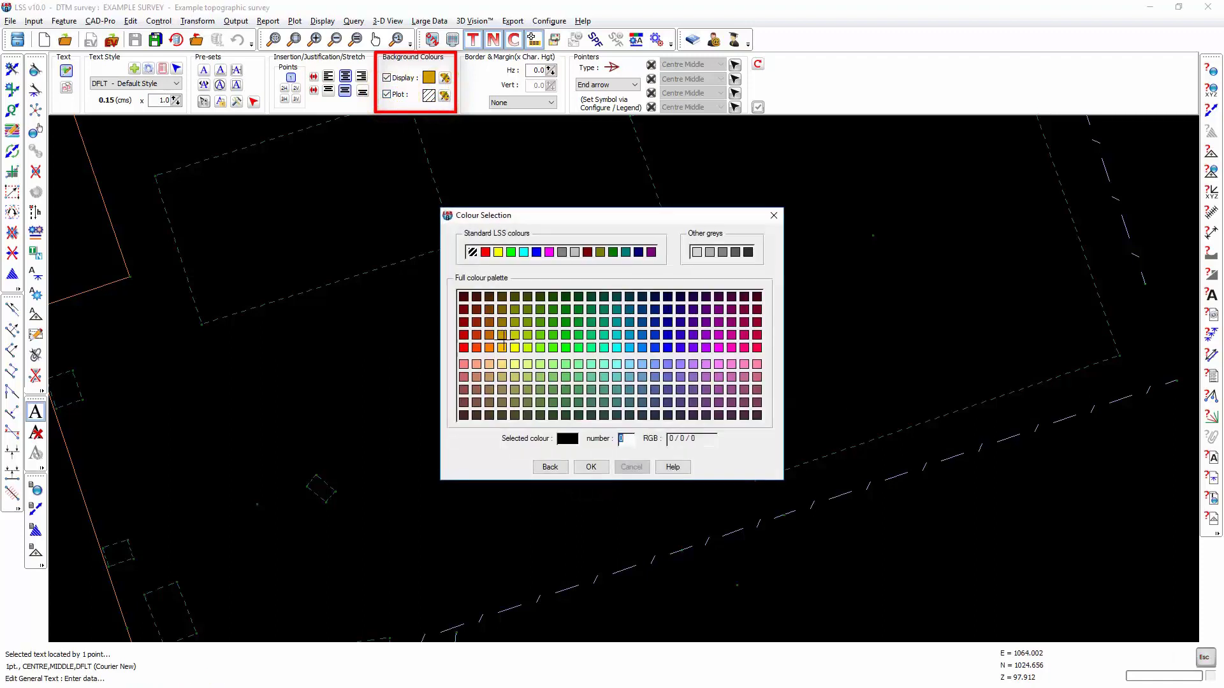
pyautogui.click(502, 334)
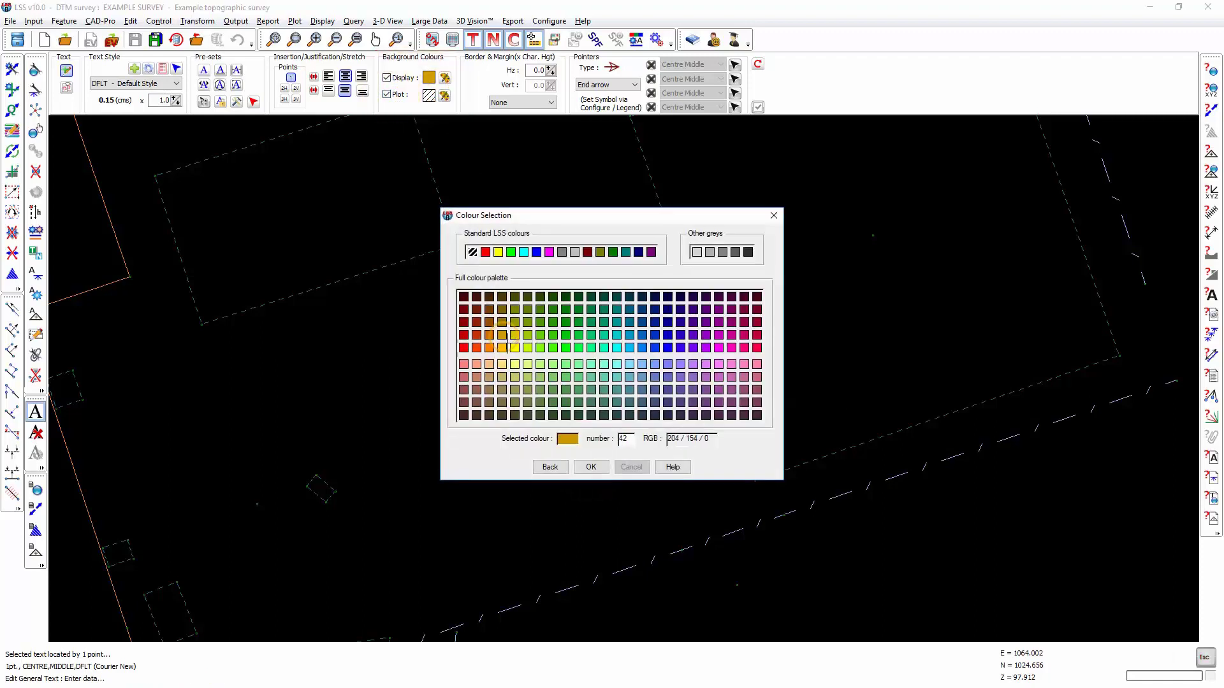
pyautogui.click(592, 468)
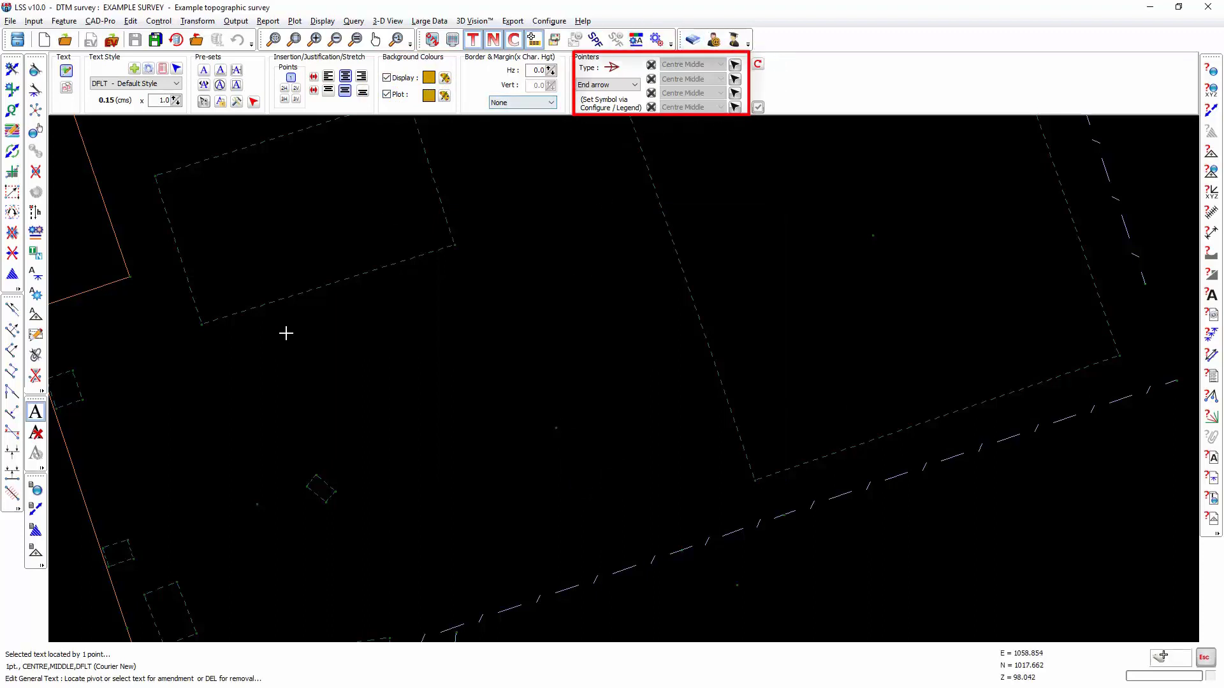
# Step: Place a two-line text label reading "Building 1" and "workshop" just below the smaller dashed building outline
pyautogui.click(309, 330)
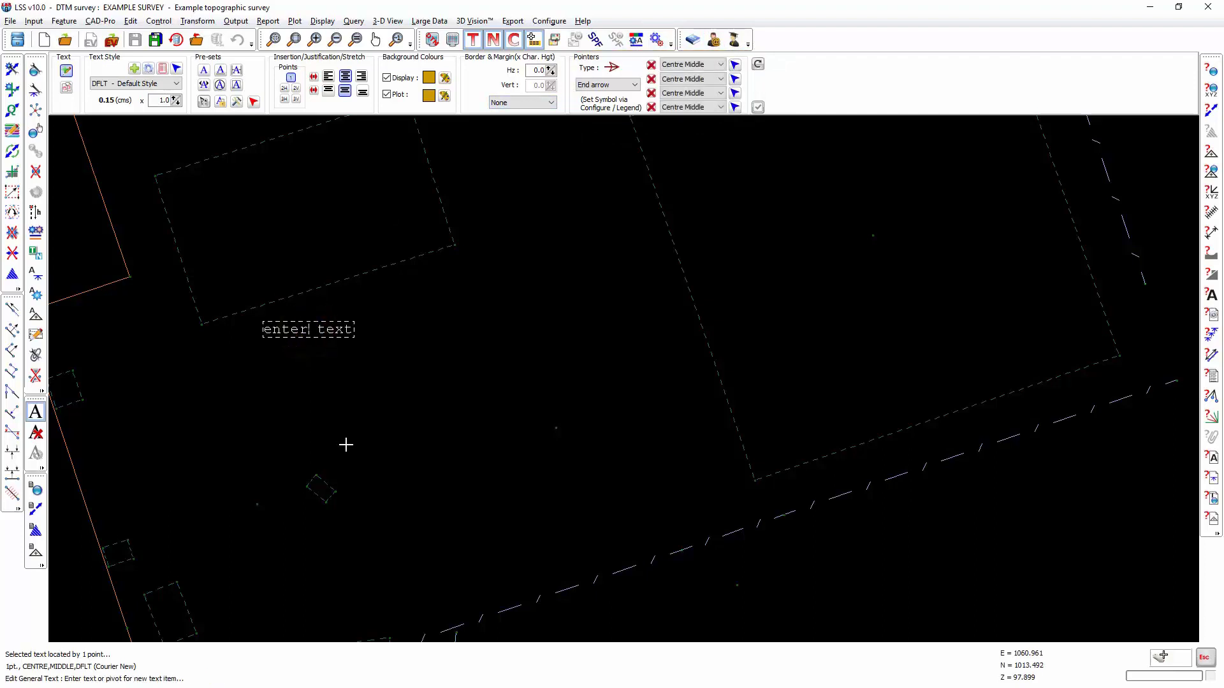
pyautogui.write('Building')
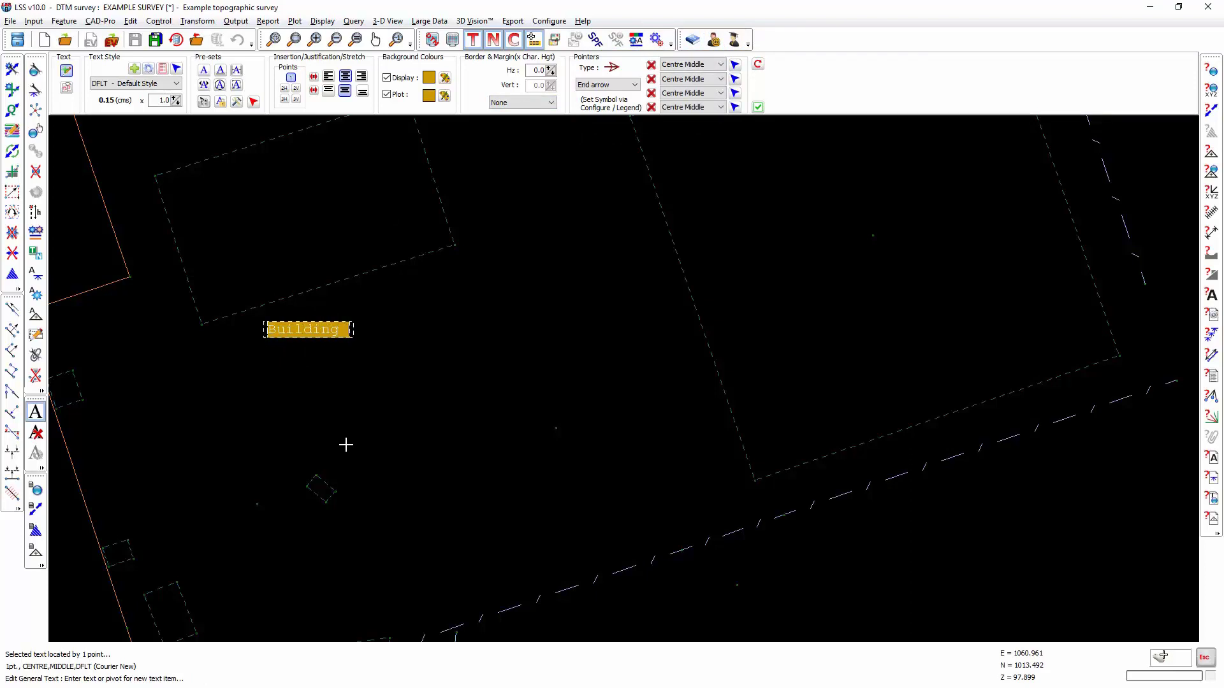
pyautogui.write(' 1')
pyautogui.press('Return')
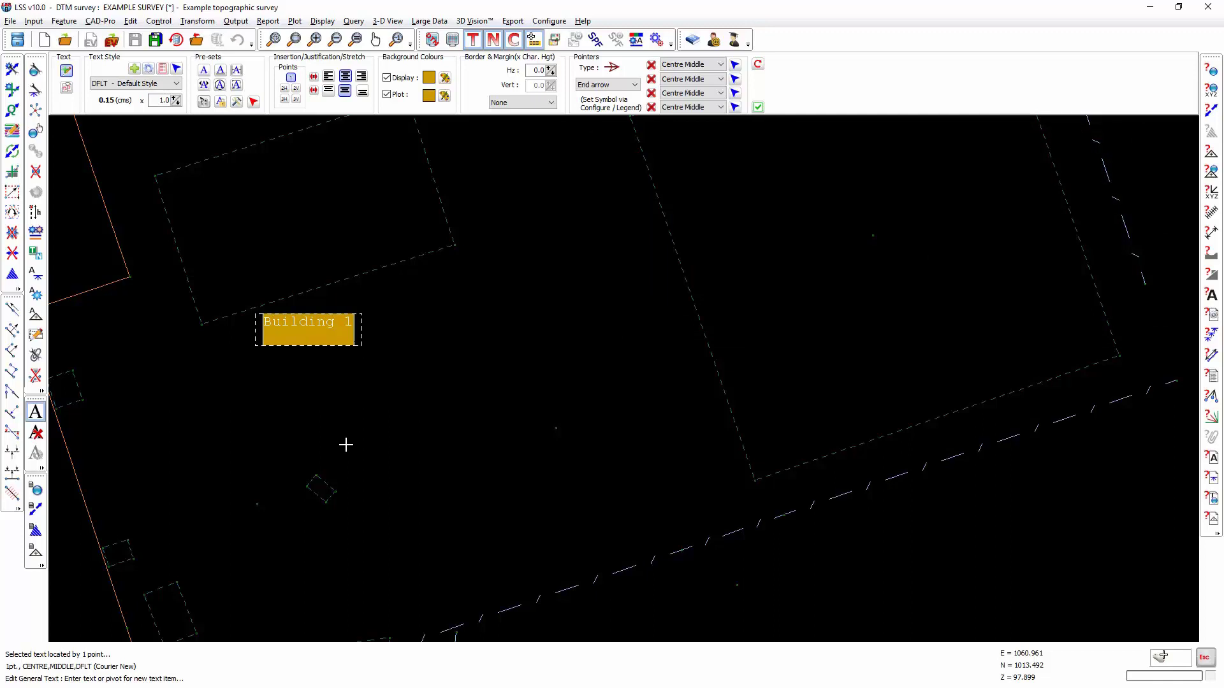
pyautogui.write('workshop')
# Step: Try a text height multiplier of 1.3 on the Building 1 workshop label and restore it to 1.0
pyautogui.click(175, 97)
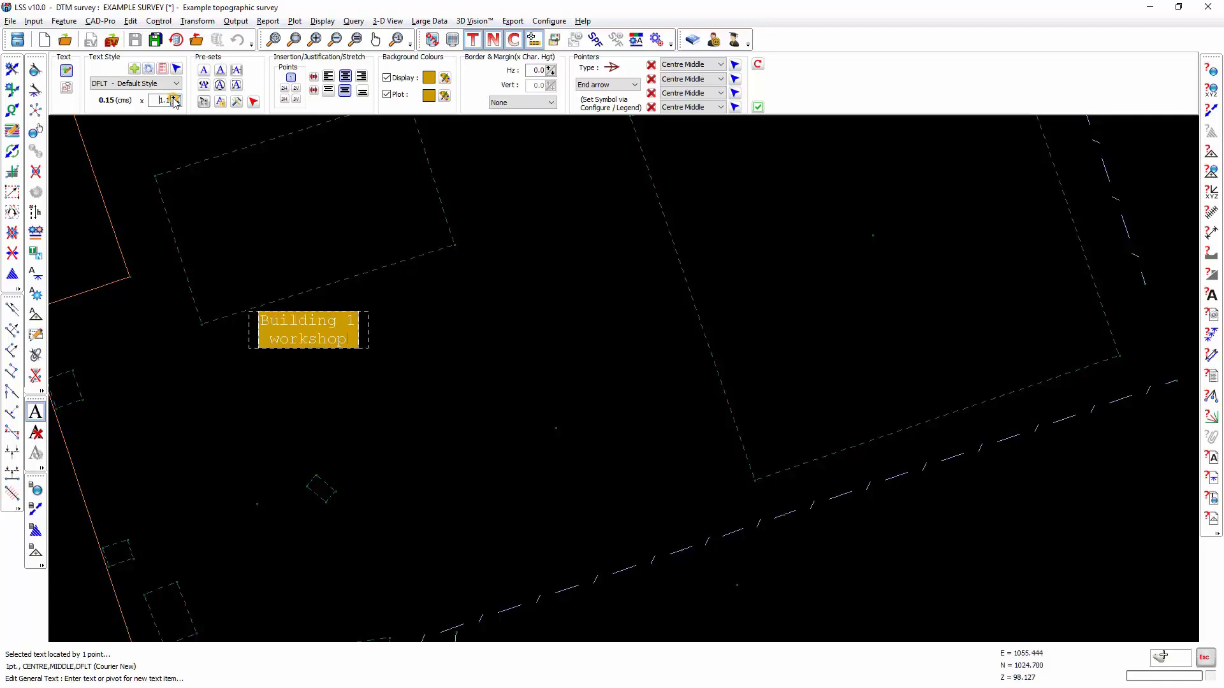
pyautogui.click(175, 97)
pyautogui.click(176, 98)
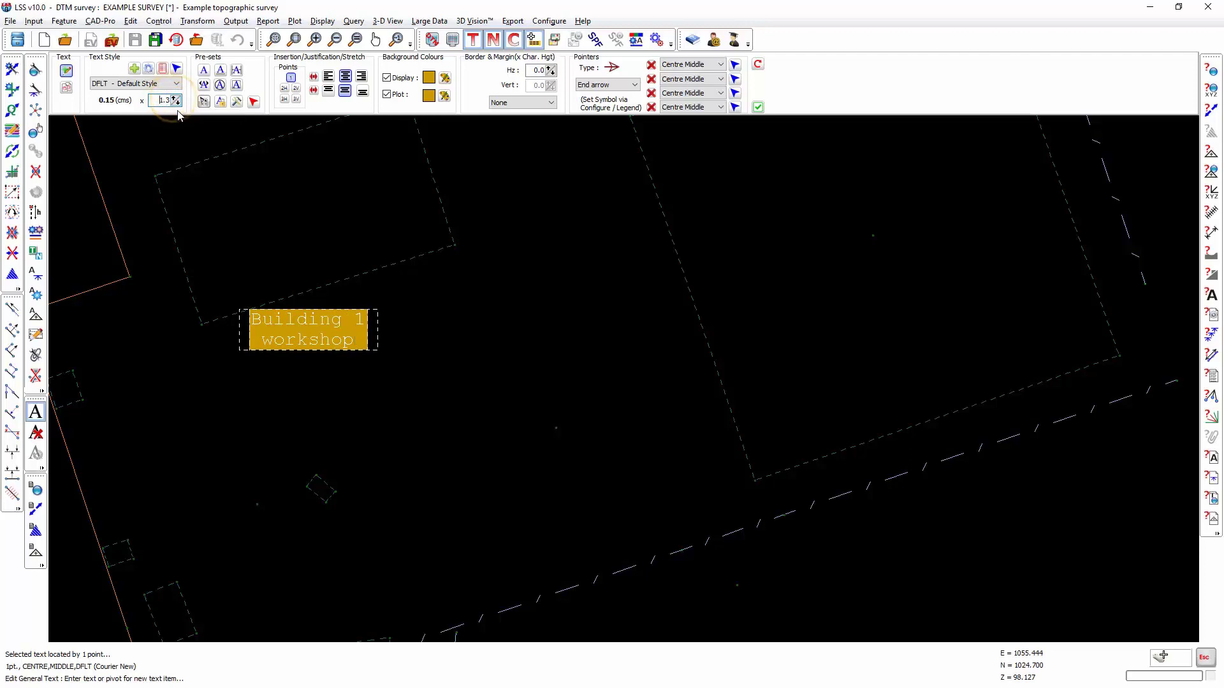
pyautogui.click(176, 103)
pyautogui.click(175, 103)
pyautogui.click(175, 103)
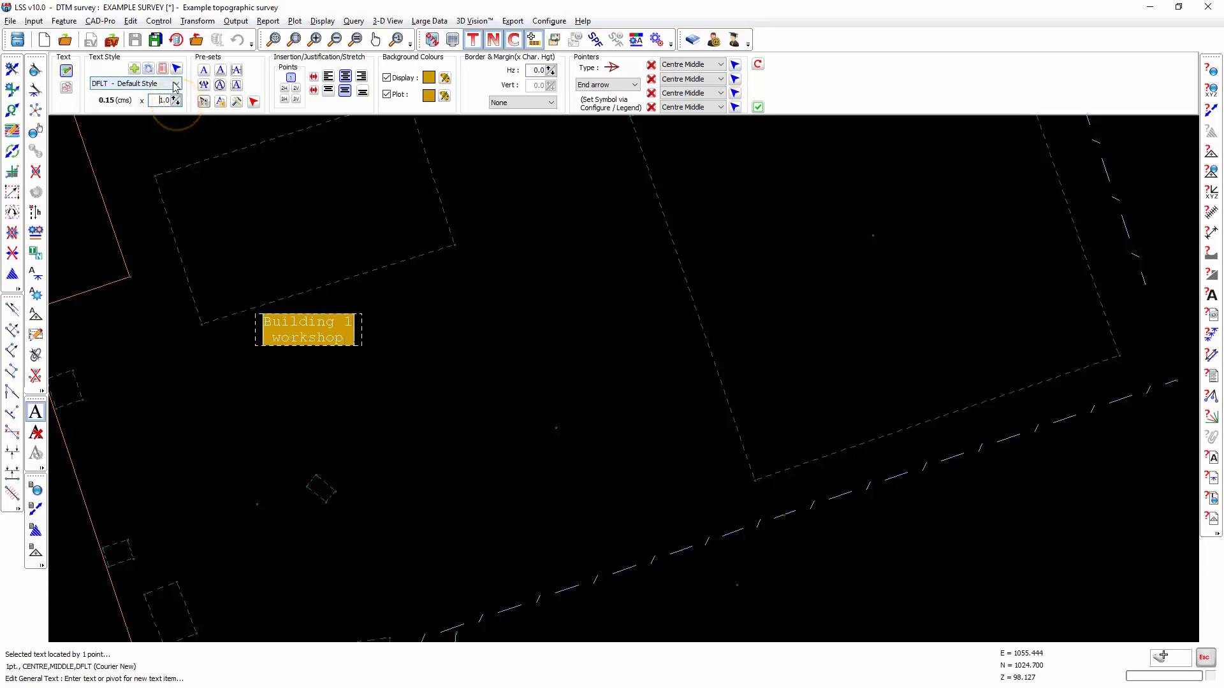
# Step: Try the MED - Medium Height style on the label, and set its style to ROAD - ROAD NAME
pyautogui.click(176, 84)
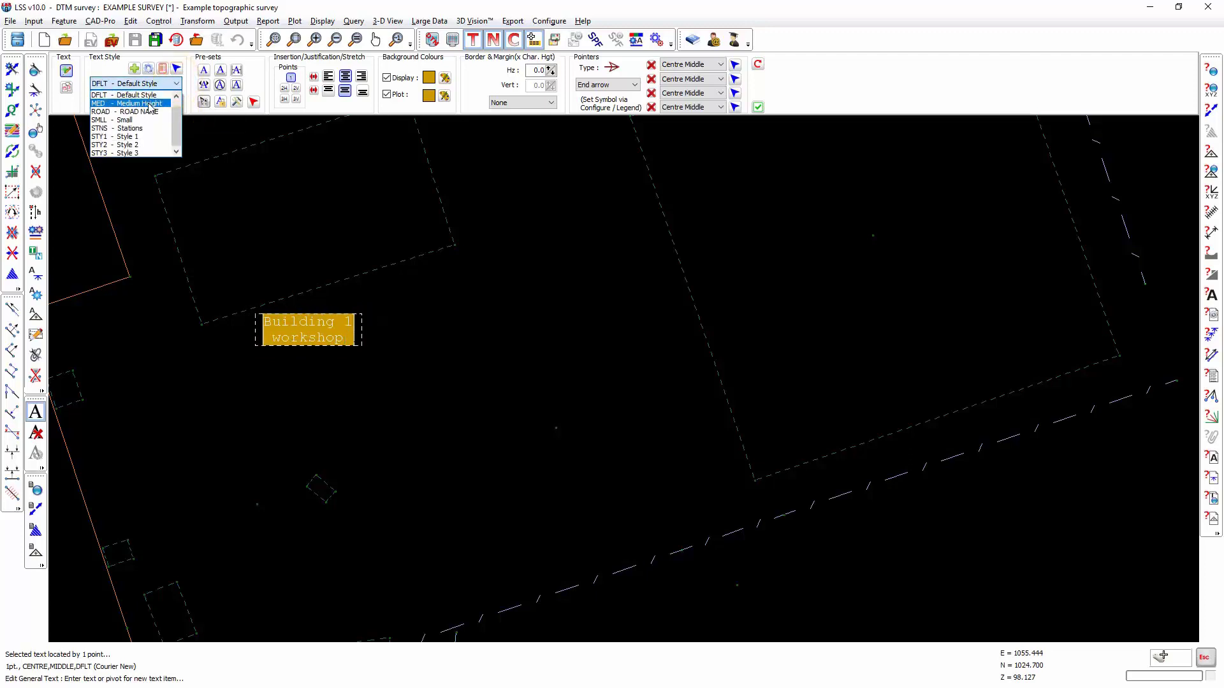
pyautogui.click(149, 104)
pyautogui.click(177, 84)
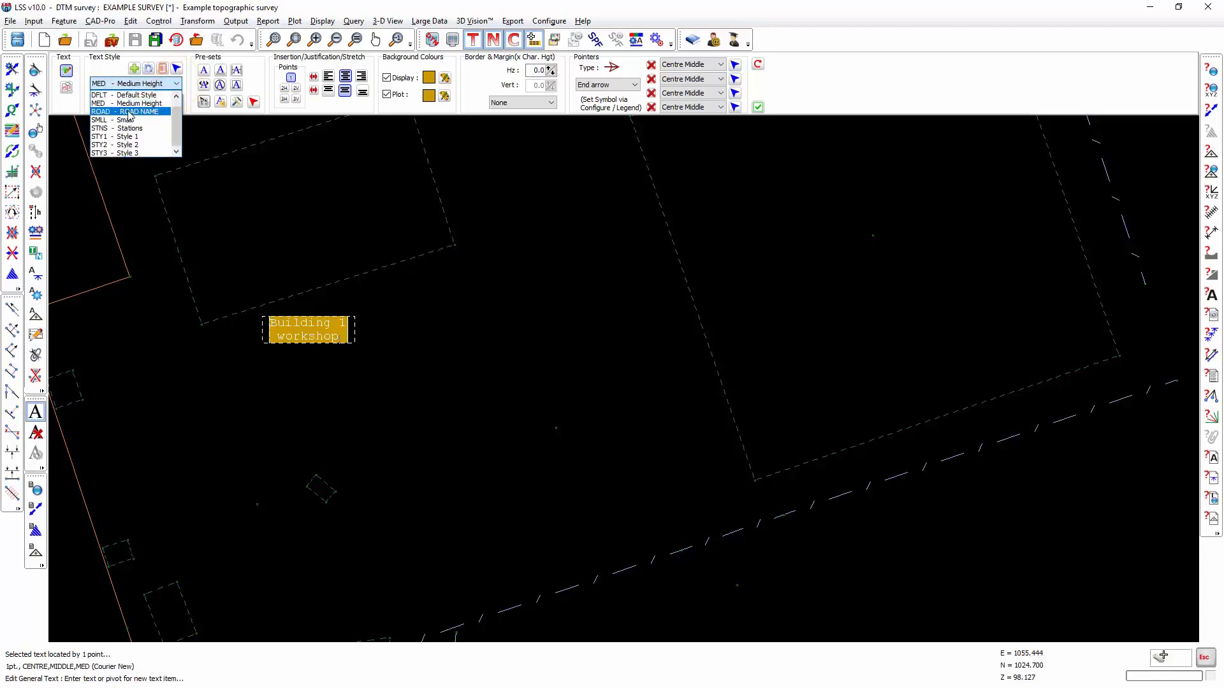
pyautogui.click(129, 113)
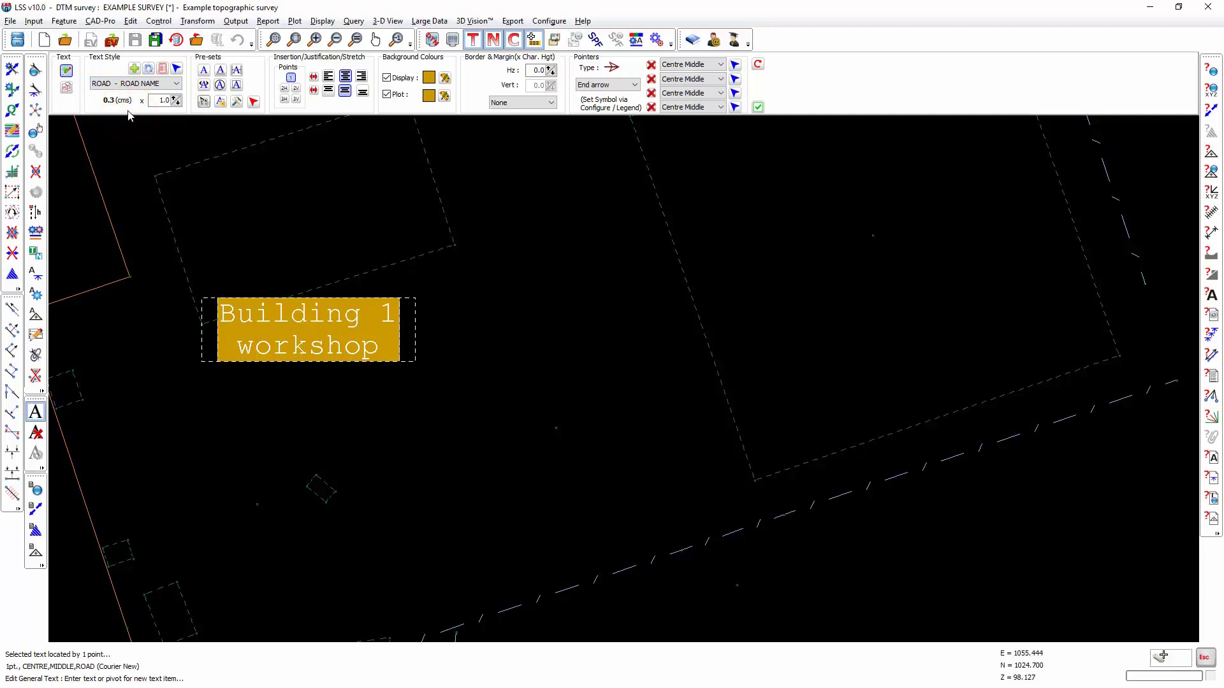
# Step: Try right and left justification on the label and restore centre justification
pyautogui.click(363, 79)
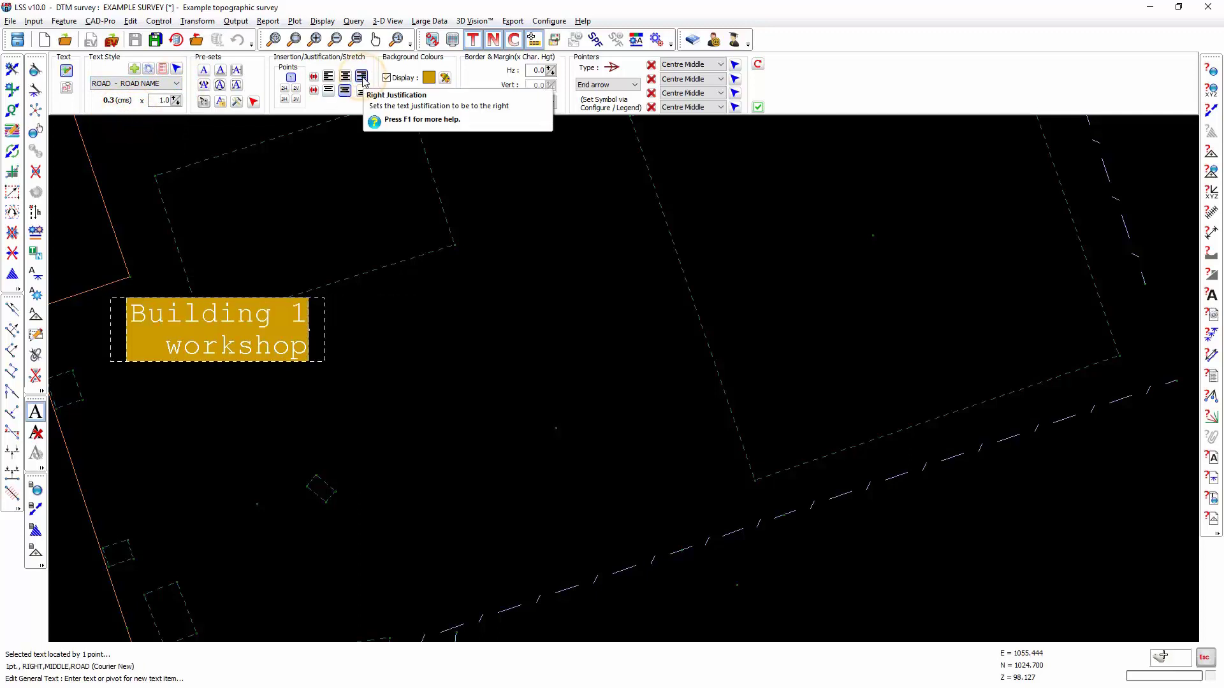
pyautogui.click(328, 77)
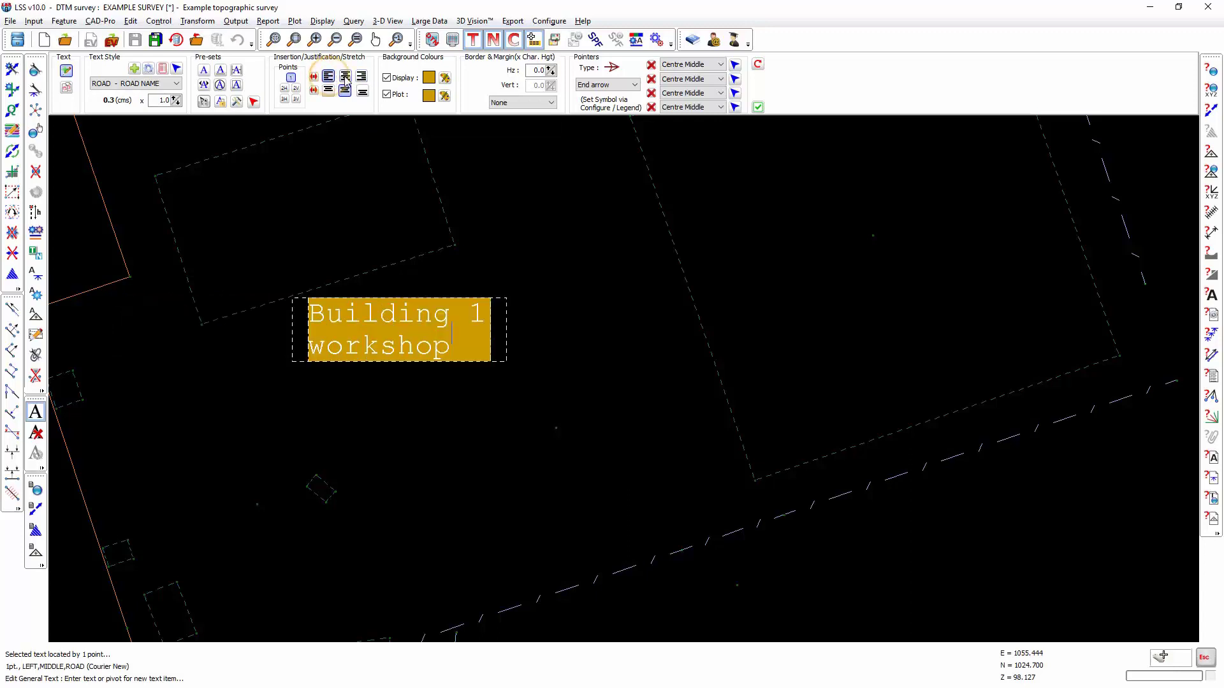
pyautogui.click(344, 77)
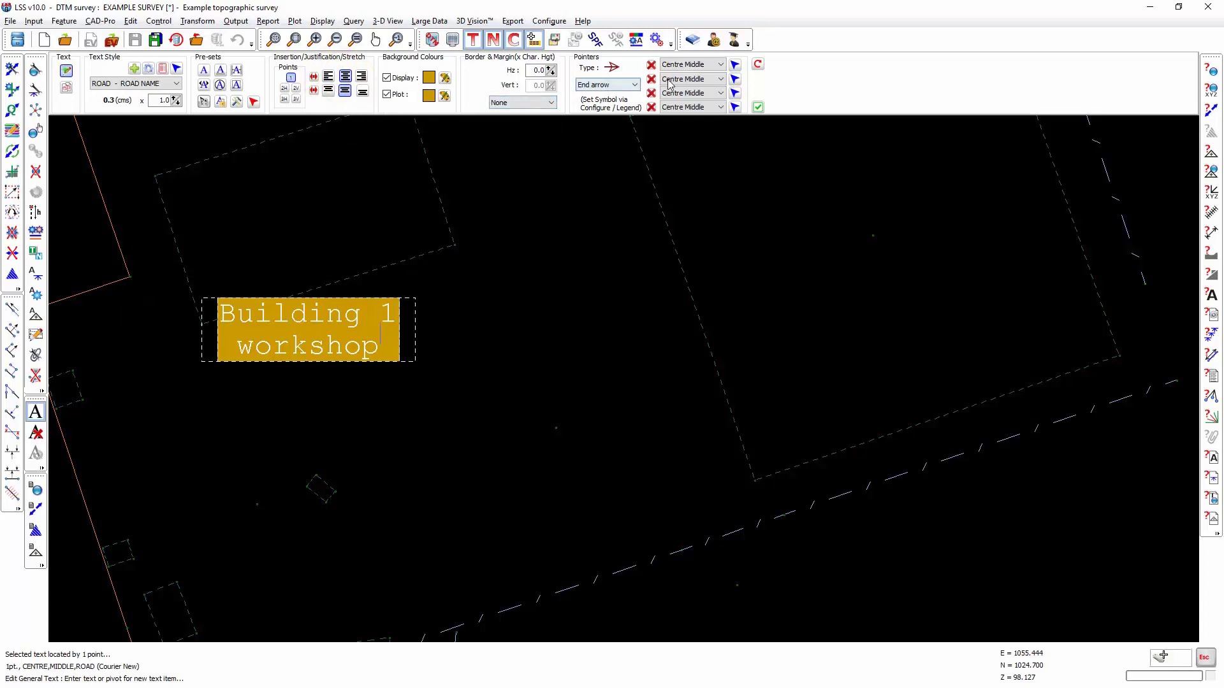
# Step: Add an end-arrow pointer from the label's centre-middle position to the middle of the smaller building outline
pyautogui.click(734, 66)
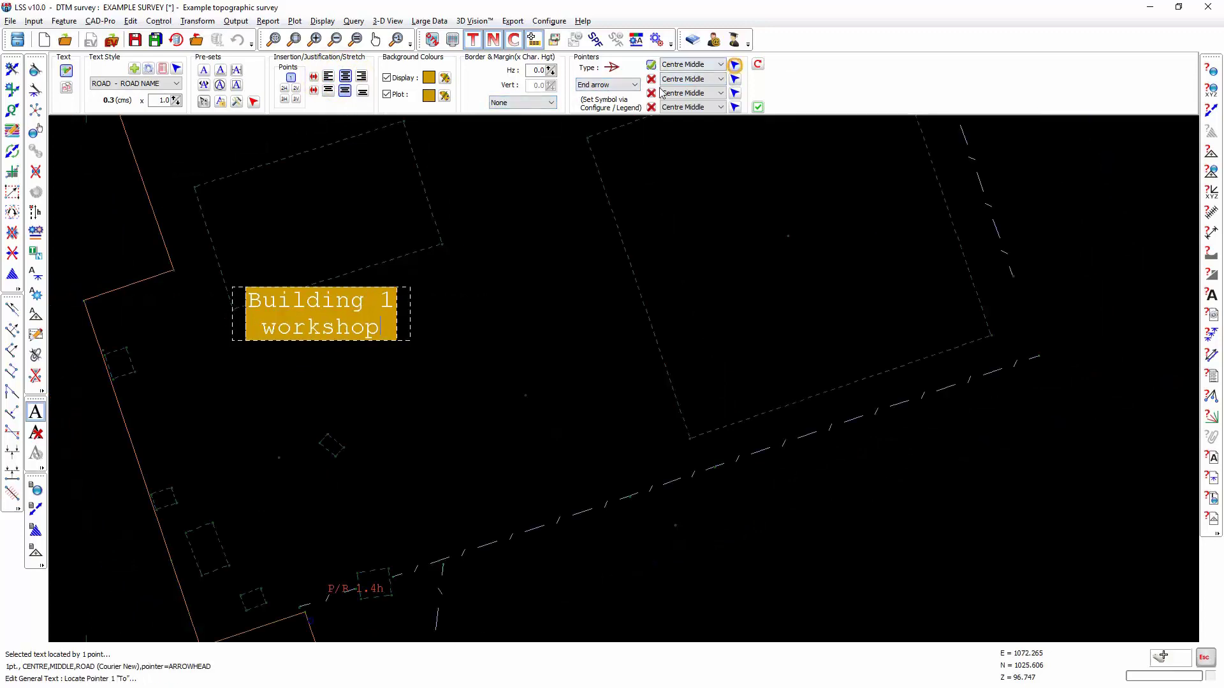
pyautogui.click(323, 221)
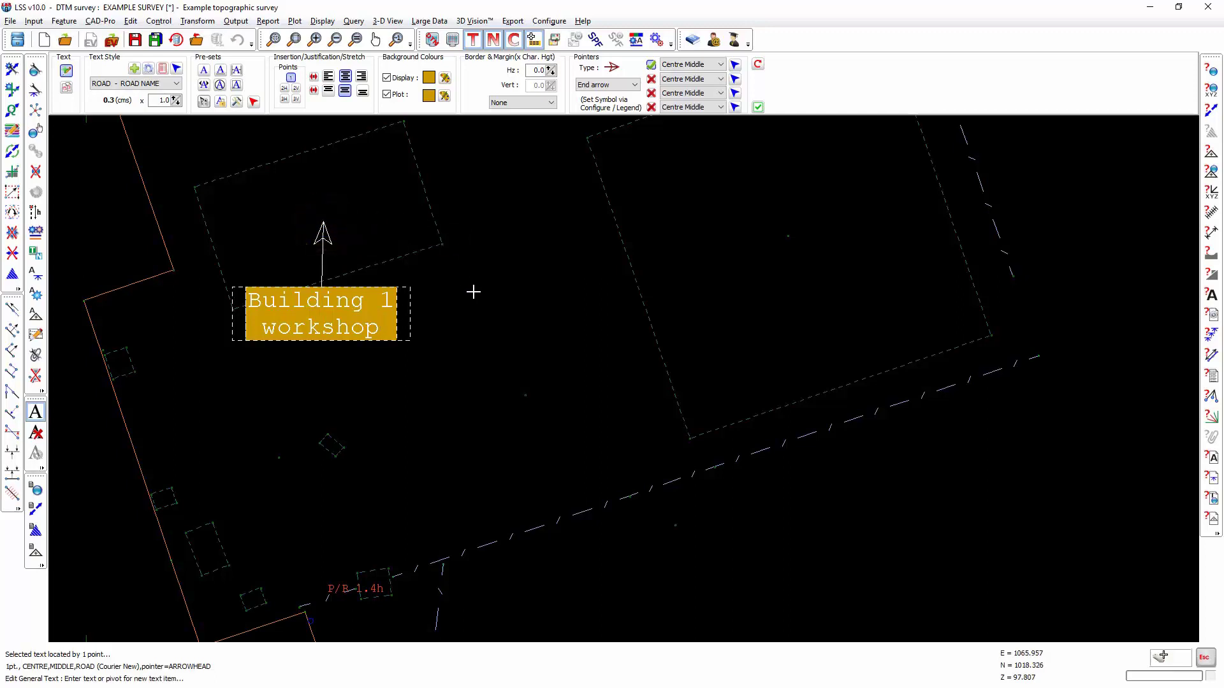
# Step: Rotate the label parallel to the building's lower edge and move it slightly to the right along that edge
pyautogui.scroll(-1, 473, 292)
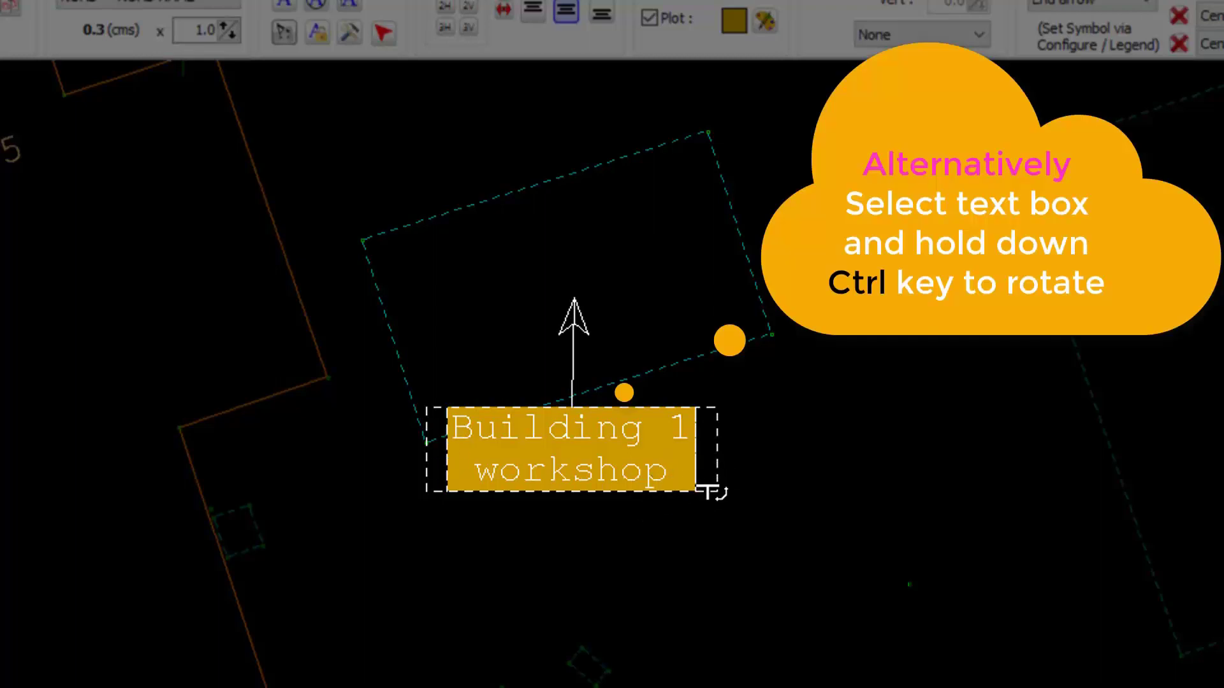
pyautogui.keyDown('ctrl'); pyautogui.moveTo(713, 478); pyautogui.dragTo(707, 430); pyautogui.keyUp('ctrl')
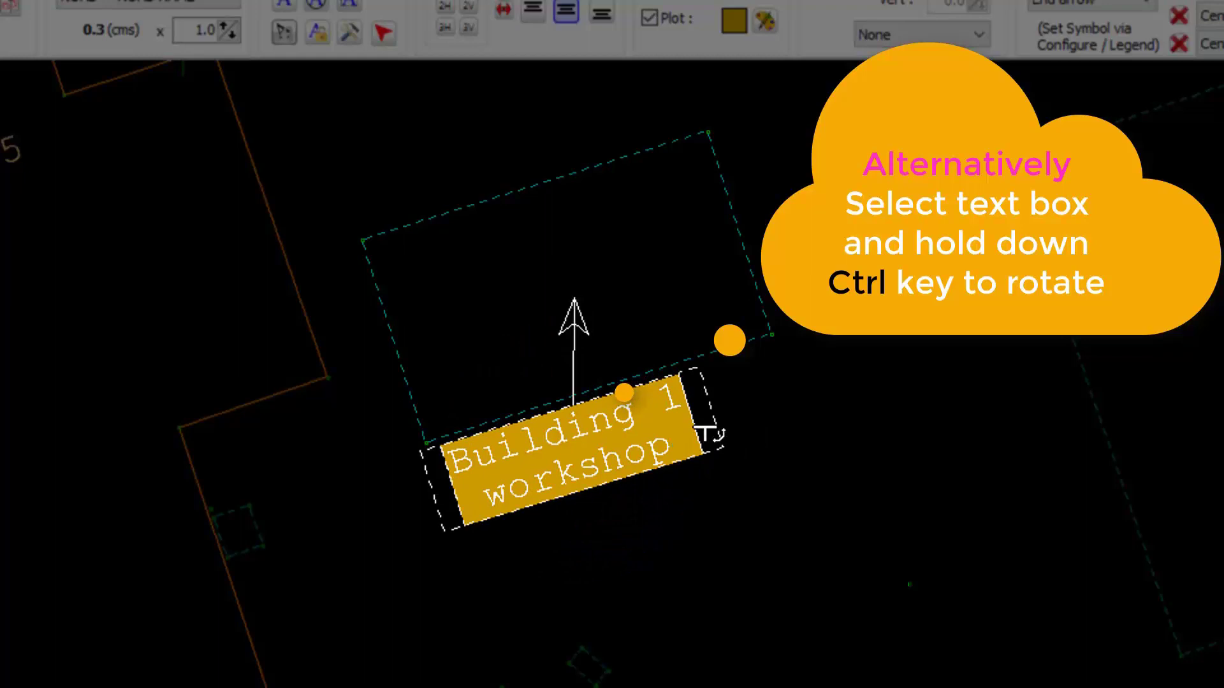
pyautogui.click(708, 428)
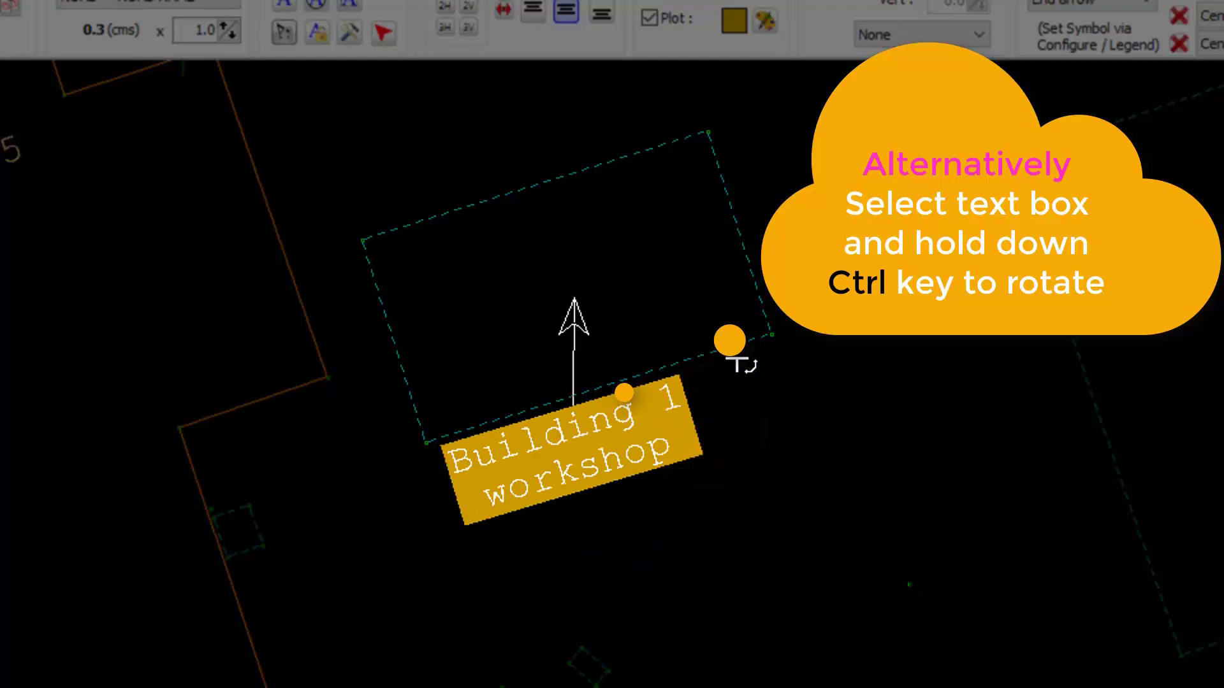
pyautogui.keyDown('ctrl'); pyautogui.moveTo(754, 322); pyautogui.dragTo(469, 432); pyautogui.keyUp('ctrl')
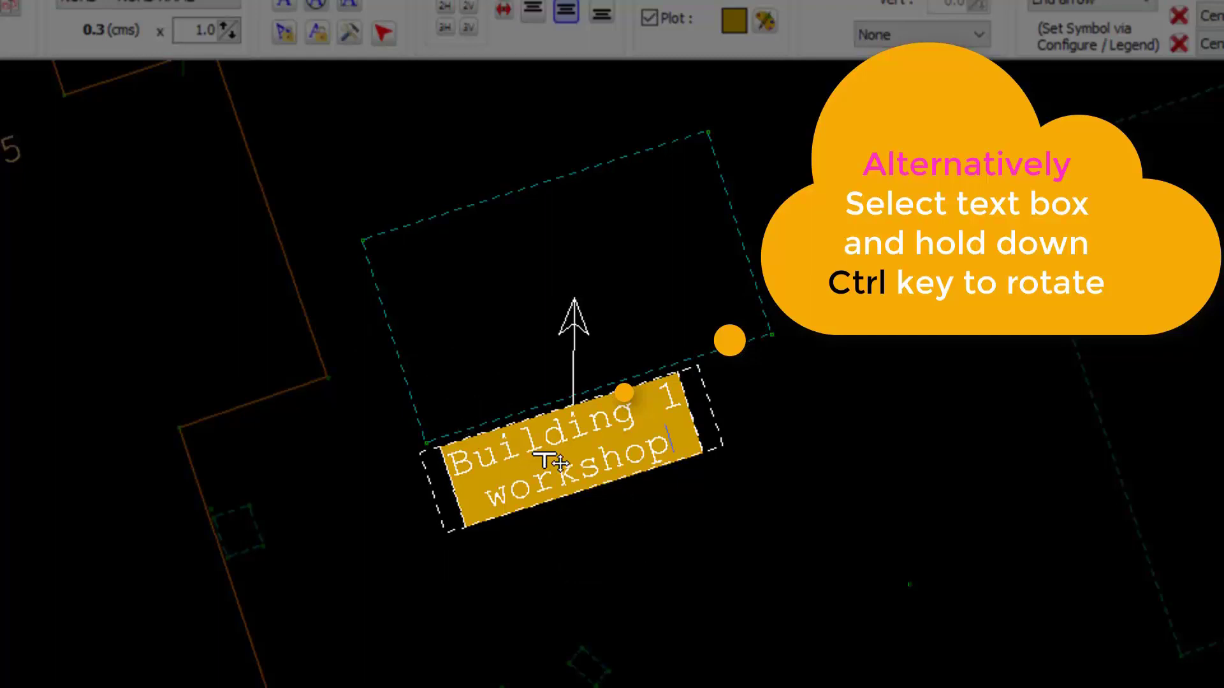
pyautogui.moveTo(552, 461); pyautogui.dragTo(613, 457)
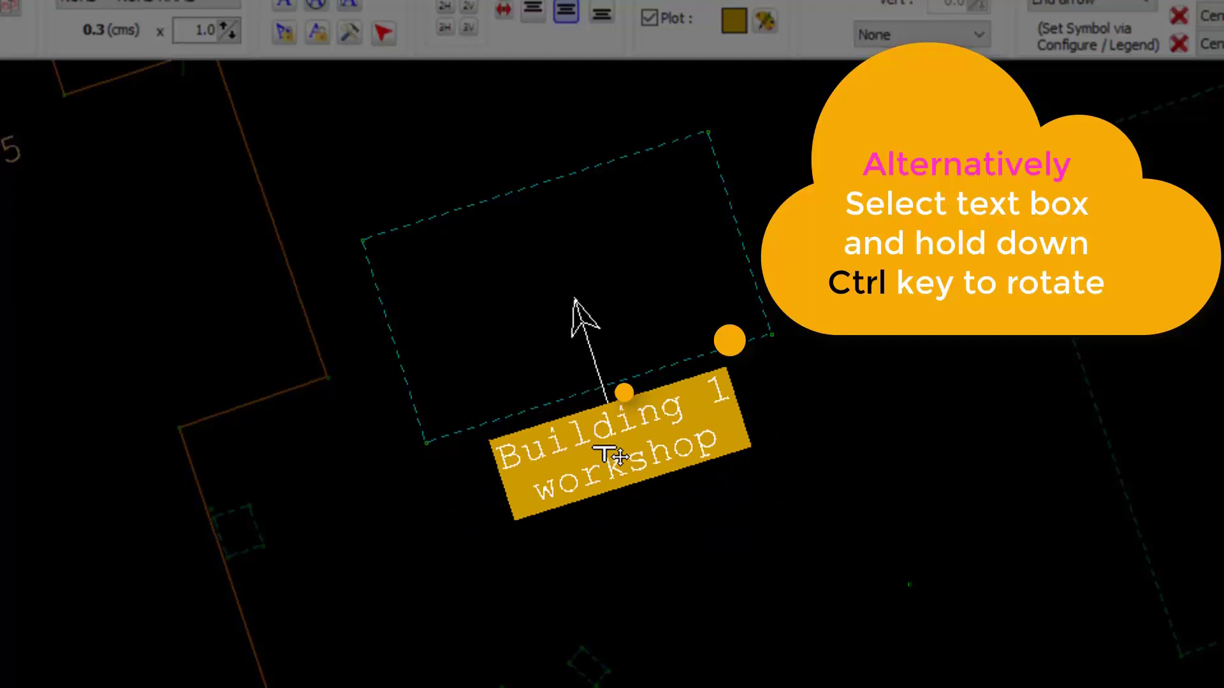
pyautogui.click(613, 457)
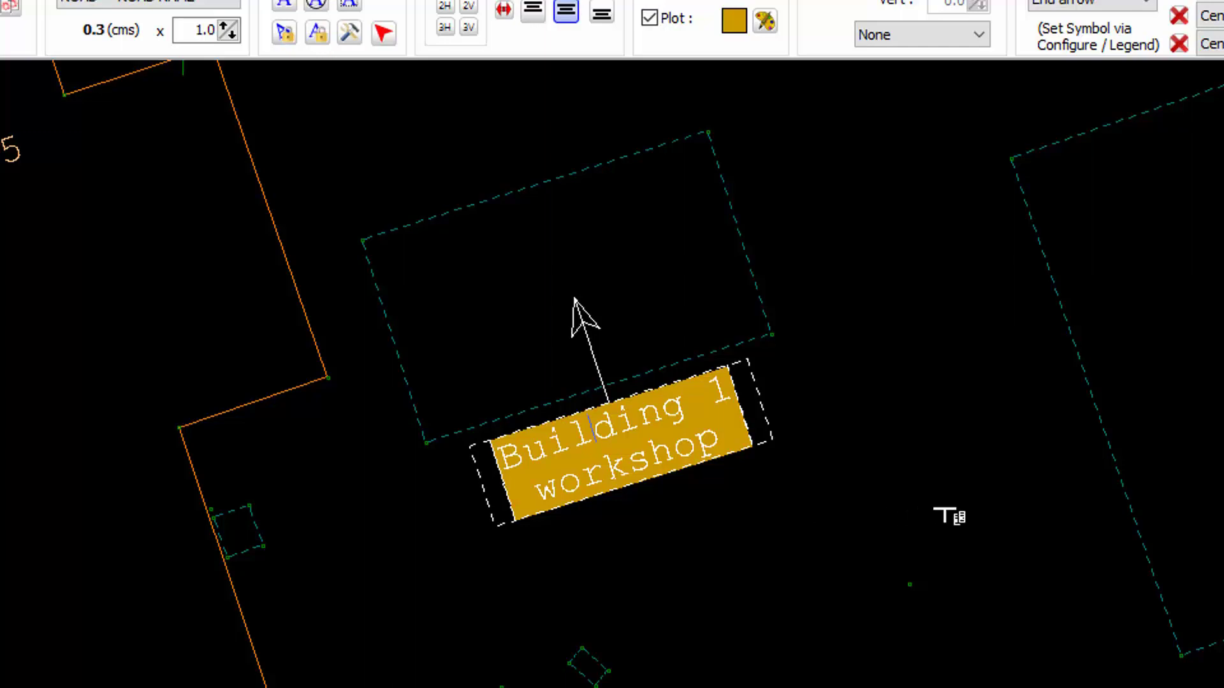
# Step: Place a copy of the Building 1 workshop label between the two buildings and turn off its display background colour
pyautogui.click(942, 515)
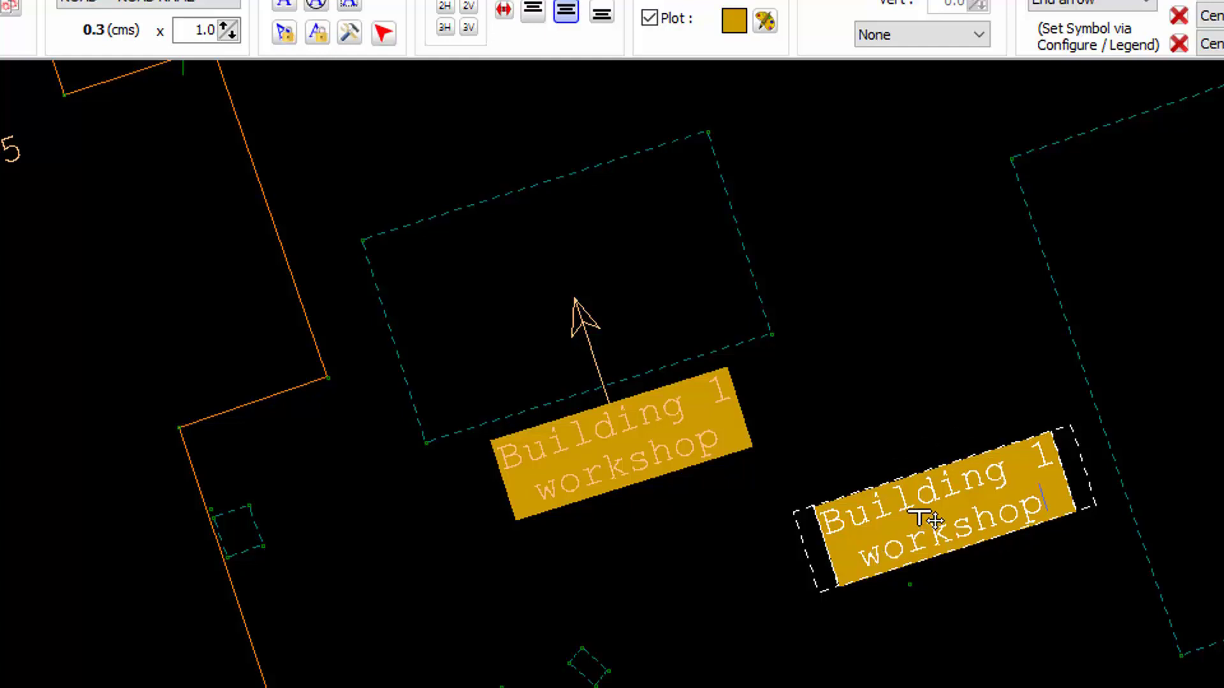
pyautogui.click(613, 3)
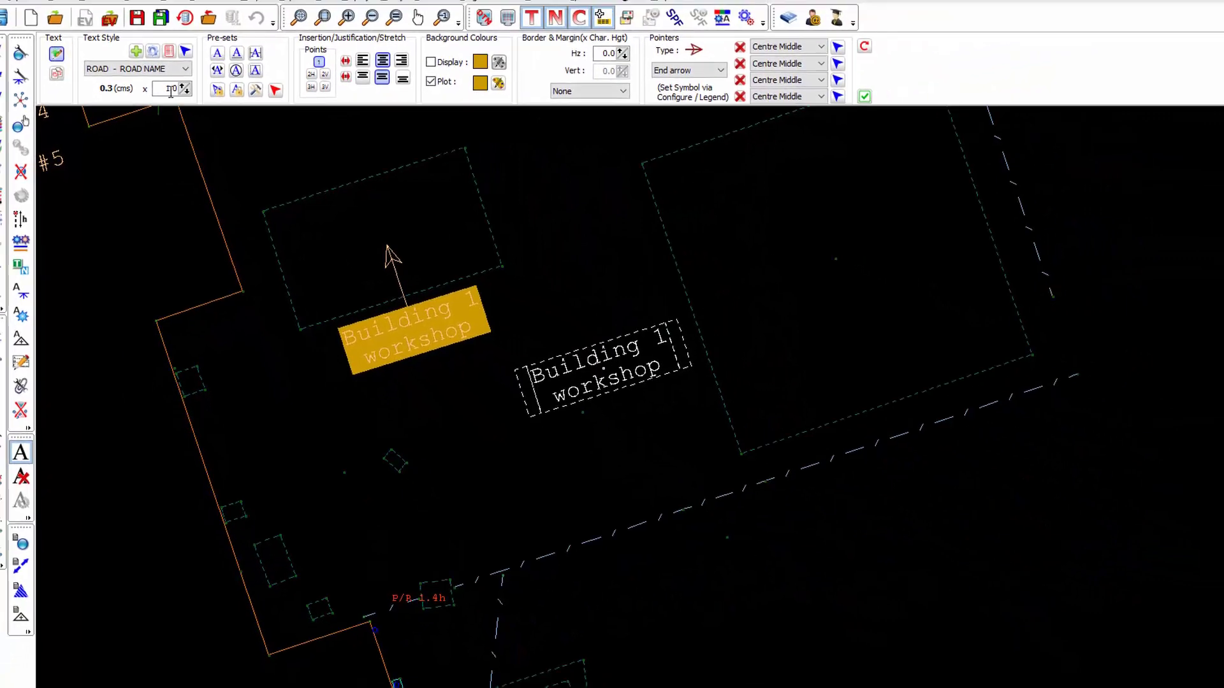
# Step: Set the copied label's text style to DFLT - Default Style with a height multiplier of 1.9
pyautogui.click(142, 58)
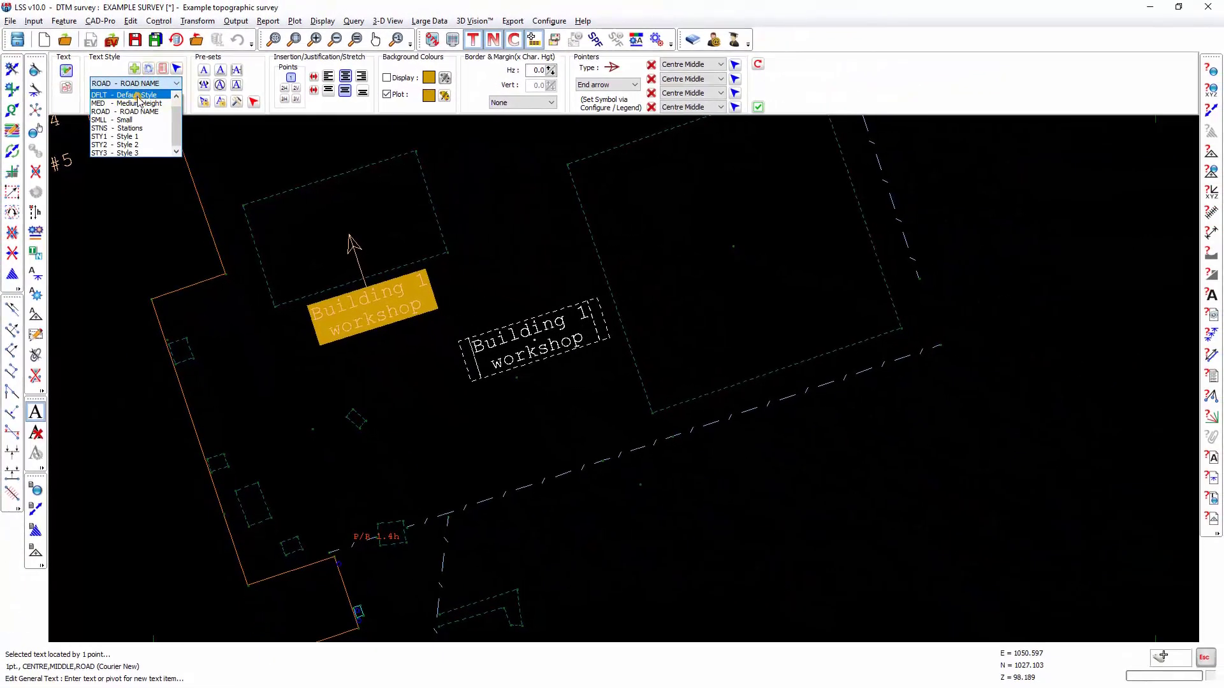
pyautogui.click(136, 95)
pyautogui.click(172, 98)
pyautogui.click(173, 98)
pyautogui.click(173, 98)
pyautogui.click(173, 98)
pyautogui.click(172, 98)
pyautogui.click(173, 97)
pyautogui.click(173, 98)
pyautogui.click(172, 97)
pyautogui.click(173, 98)
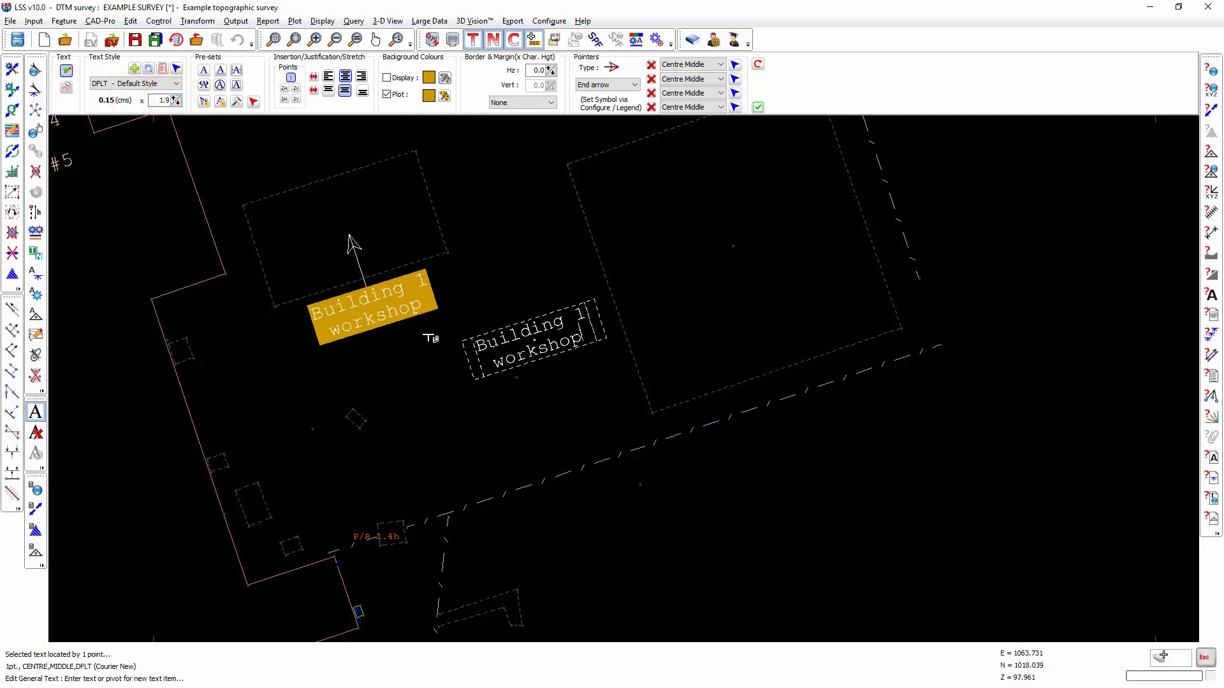
pyautogui.click(442, 440)
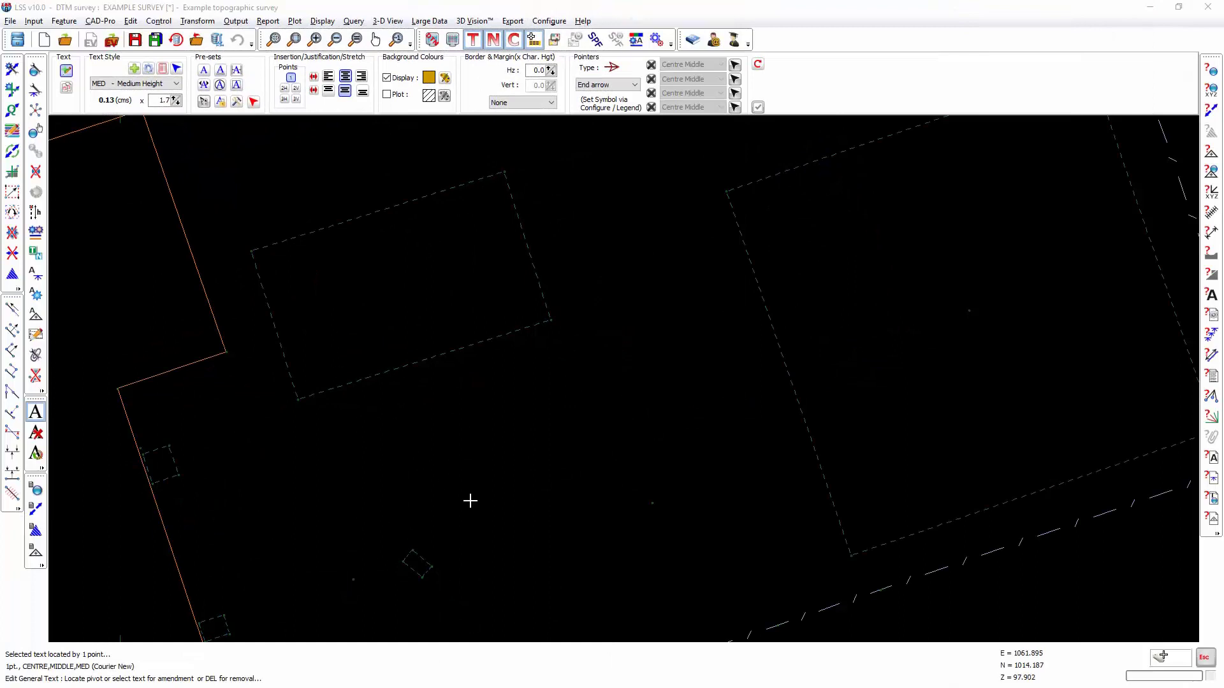
# Step: Place the text "building 1" in the MED - Medium Height style with its display background just below the smaller building outline
pyautogui.click(434, 415)
pyautogui.write('building 1')
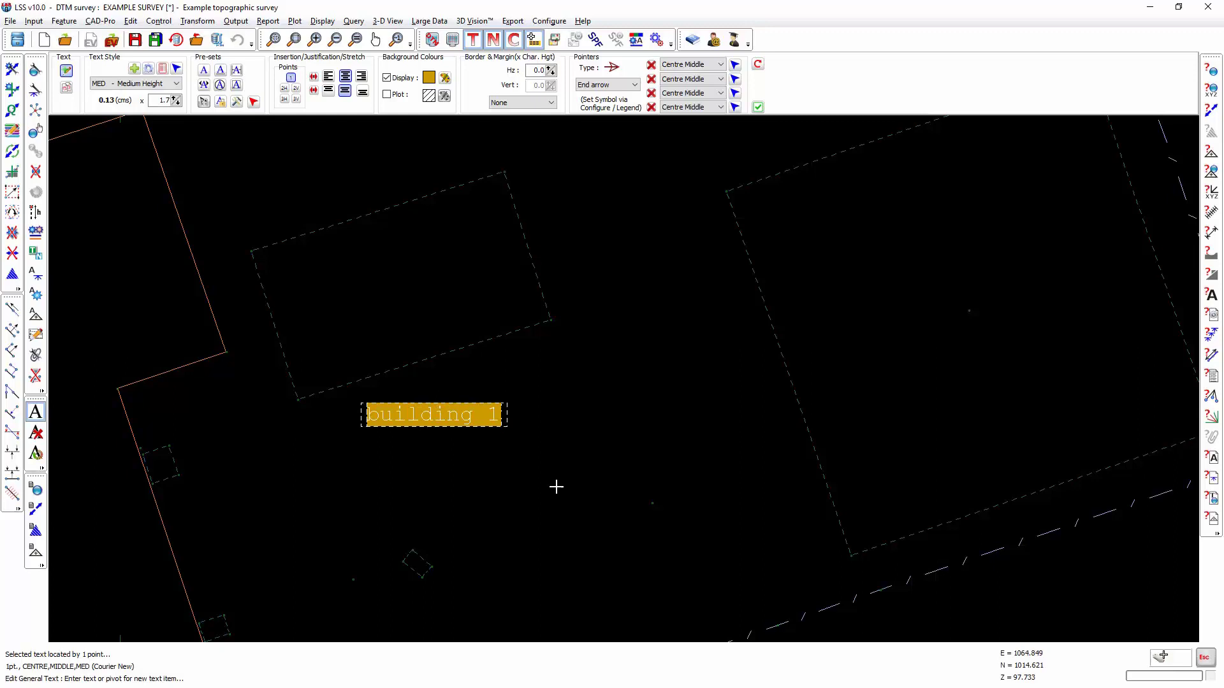
pyautogui.press('Return')
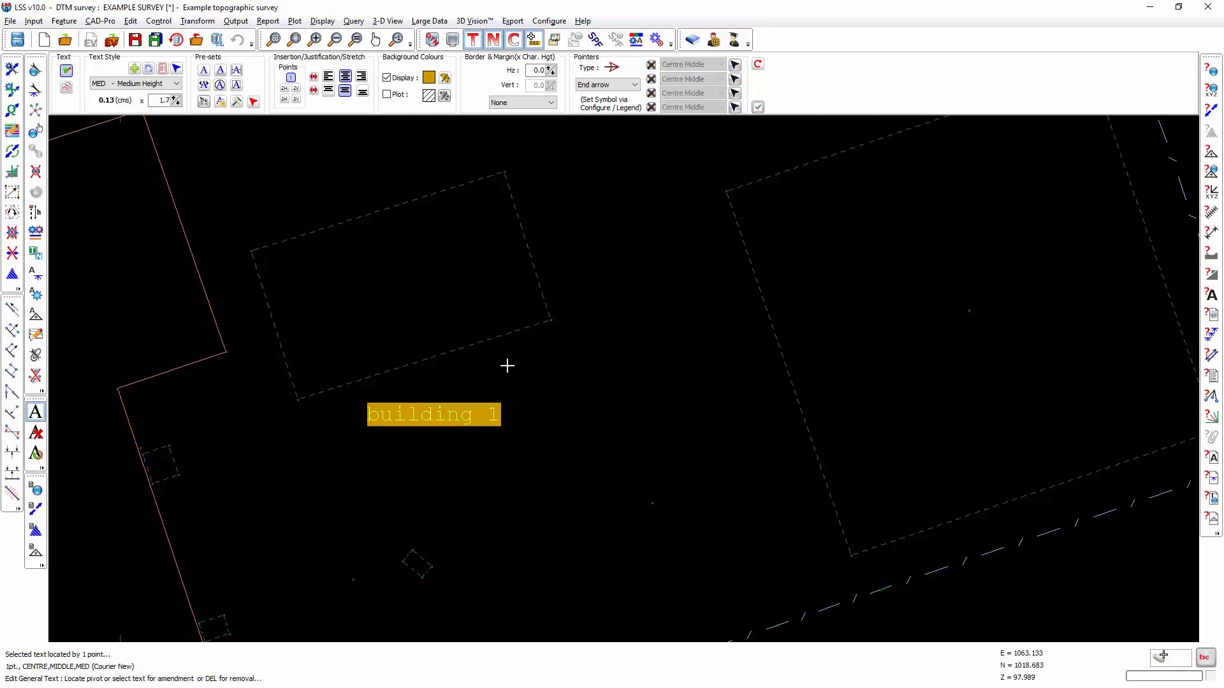
pyautogui.click(569, 364)
pyautogui.write('Eailding 1')
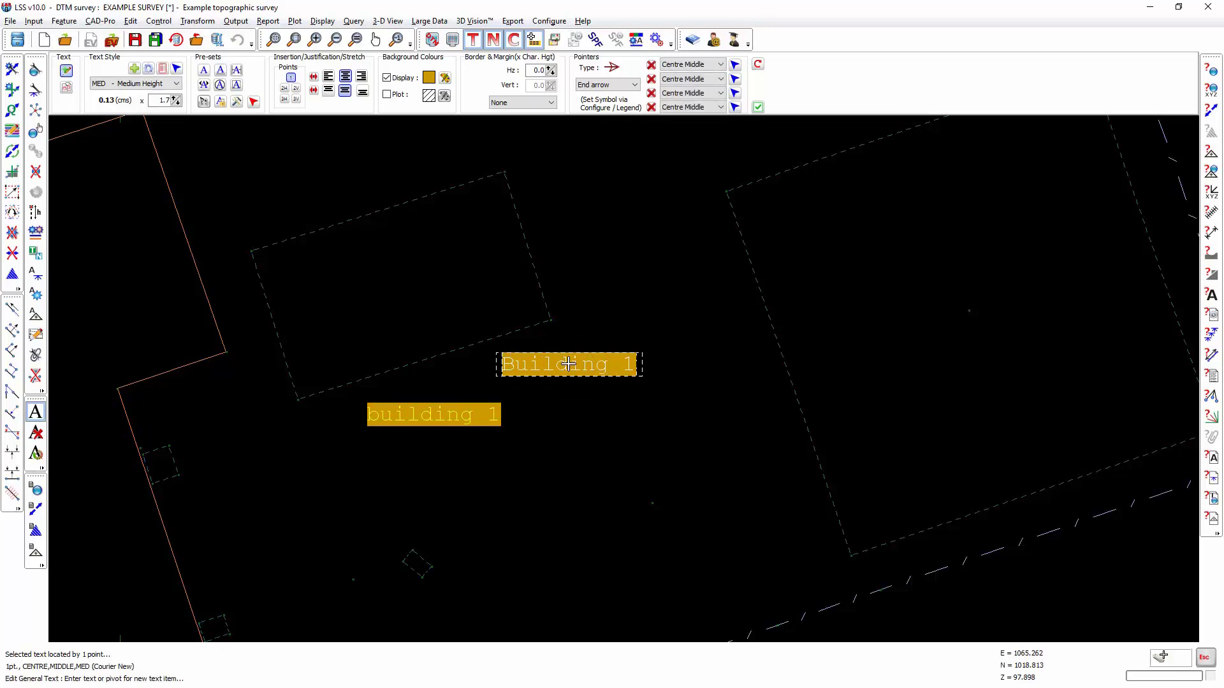
pyautogui.press('Escape')
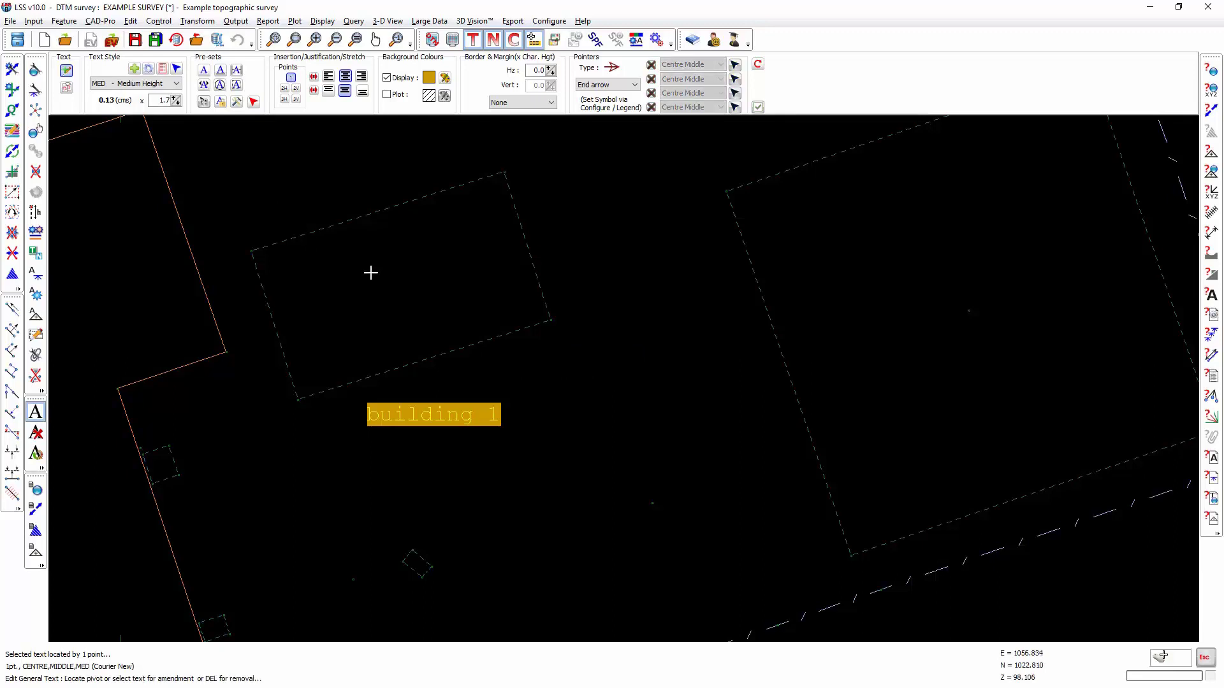
# Step: Reopen the placed "building 1" label for editing and replace its whole text with "WC 1"
pyautogui.click(559, 377)
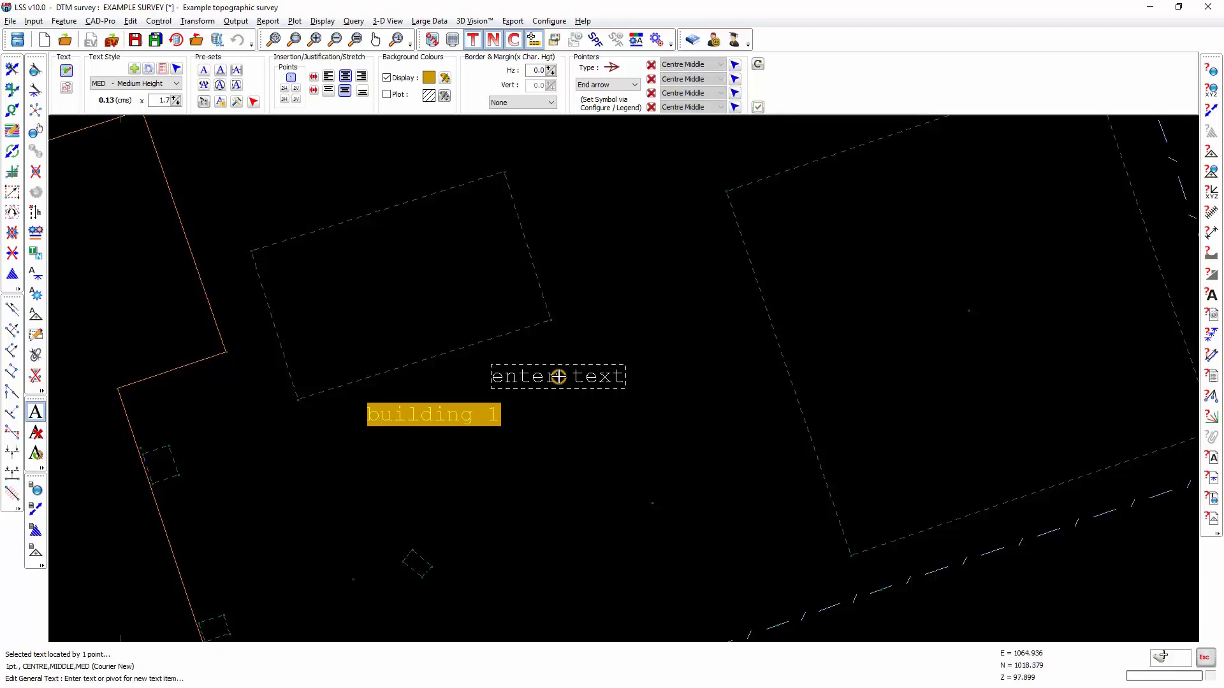
pyautogui.click(449, 417)
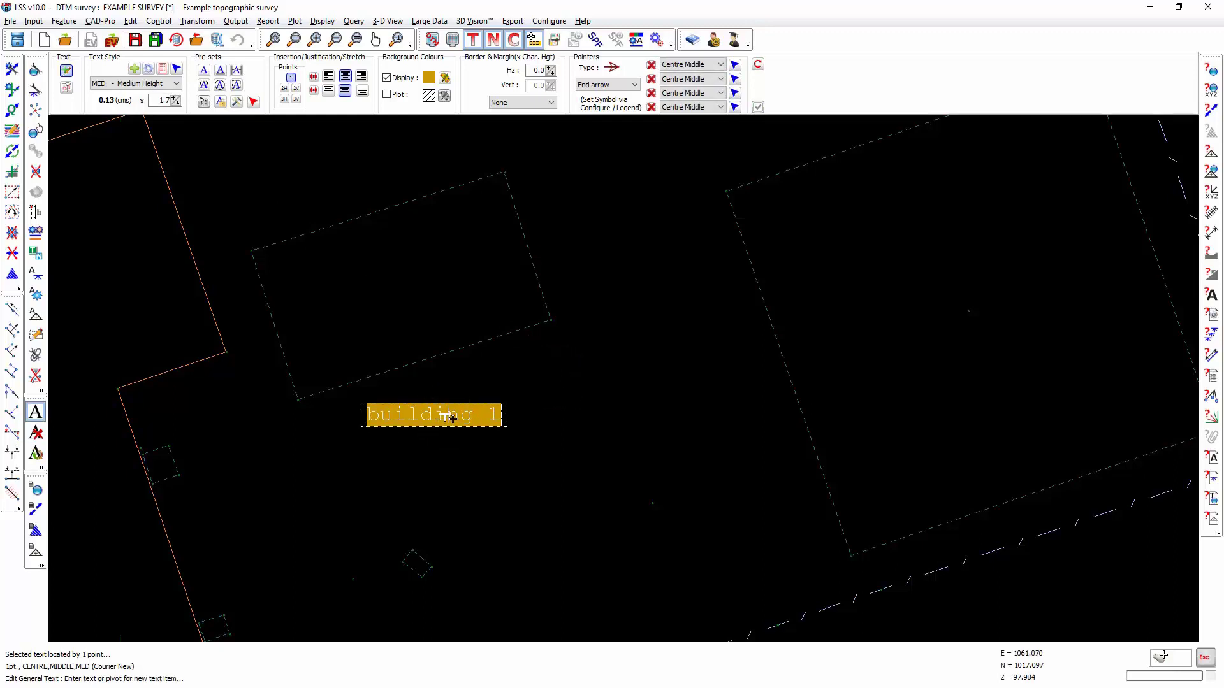
pyautogui.doubleClick(449, 416)
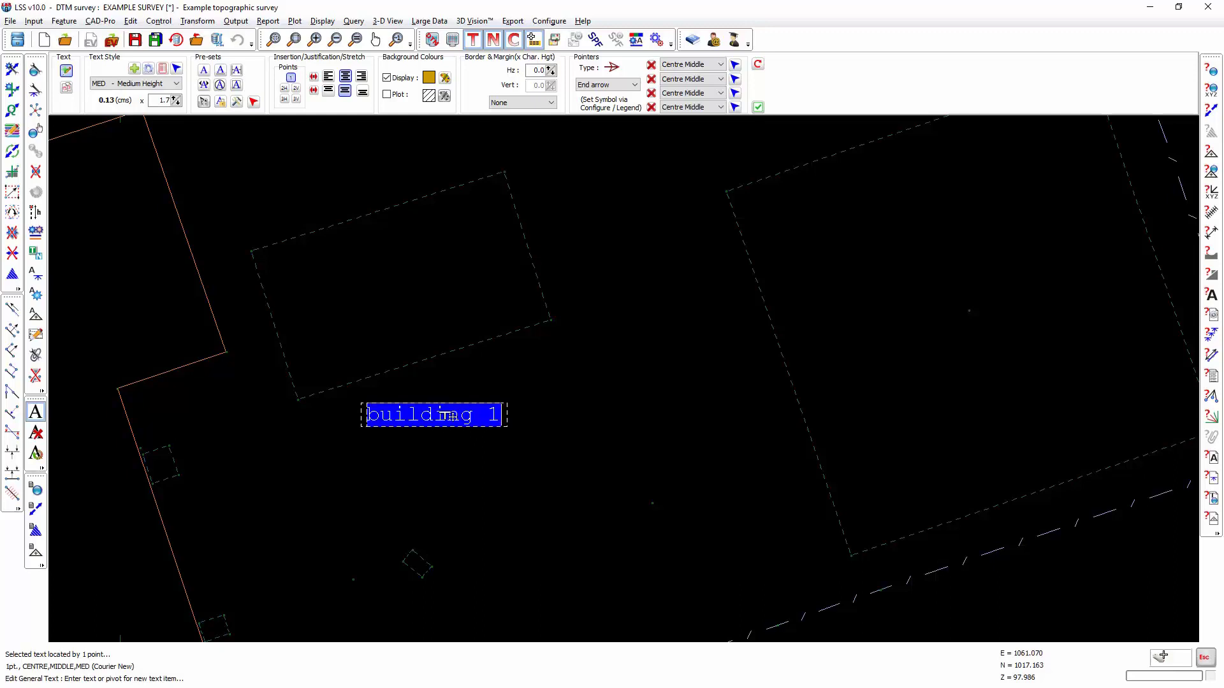
pyautogui.write('WC 1')
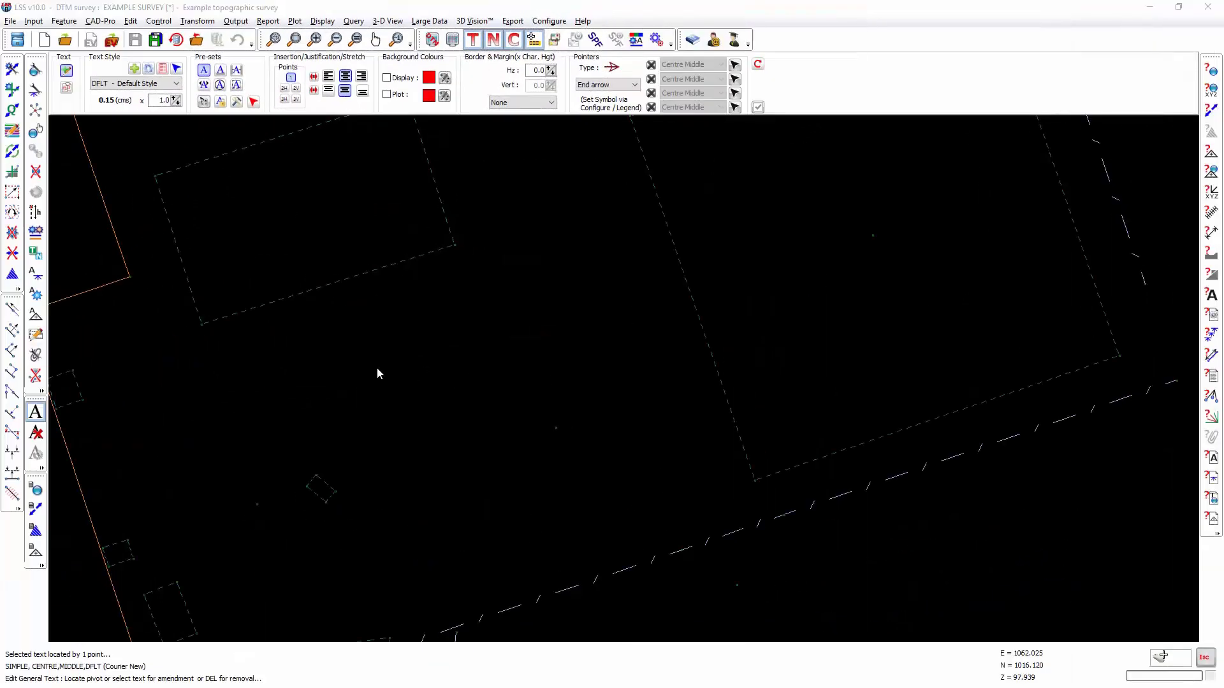
# Step: Place a "Building 1" label in the DFLT - Default Style below the smaller building outline and discard the empty follow-on text
pyautogui.click(377, 367)
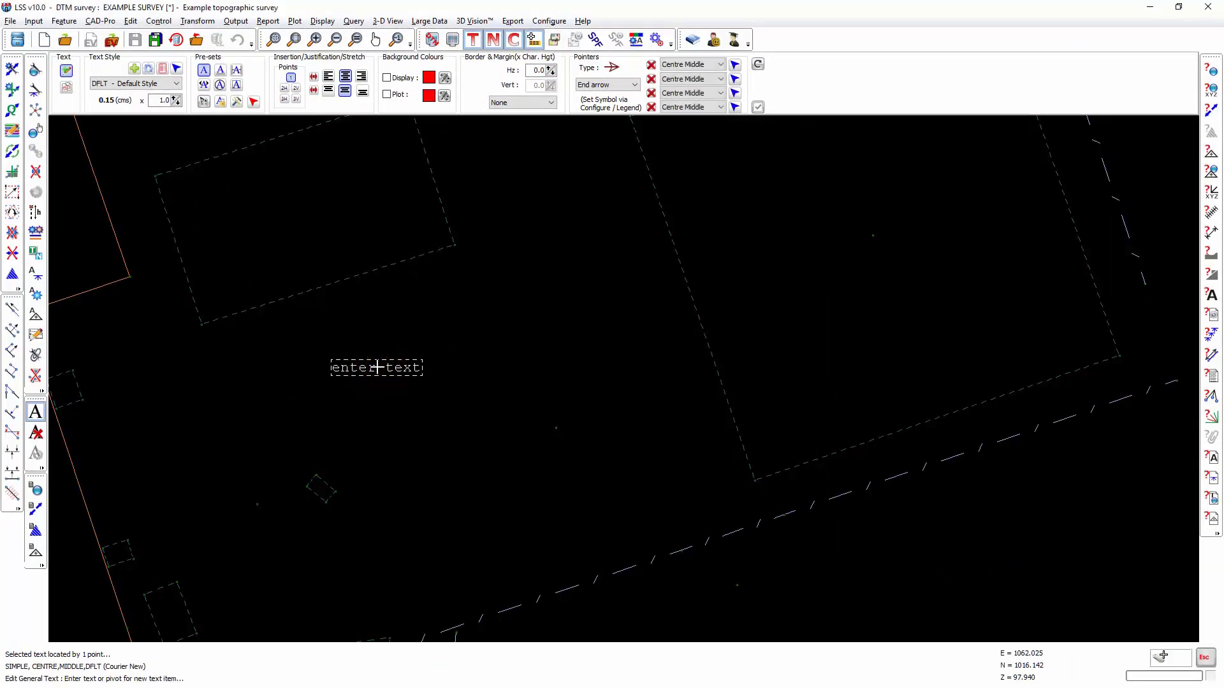
pyautogui.write('Building 1')
pyautogui.click(395, 426)
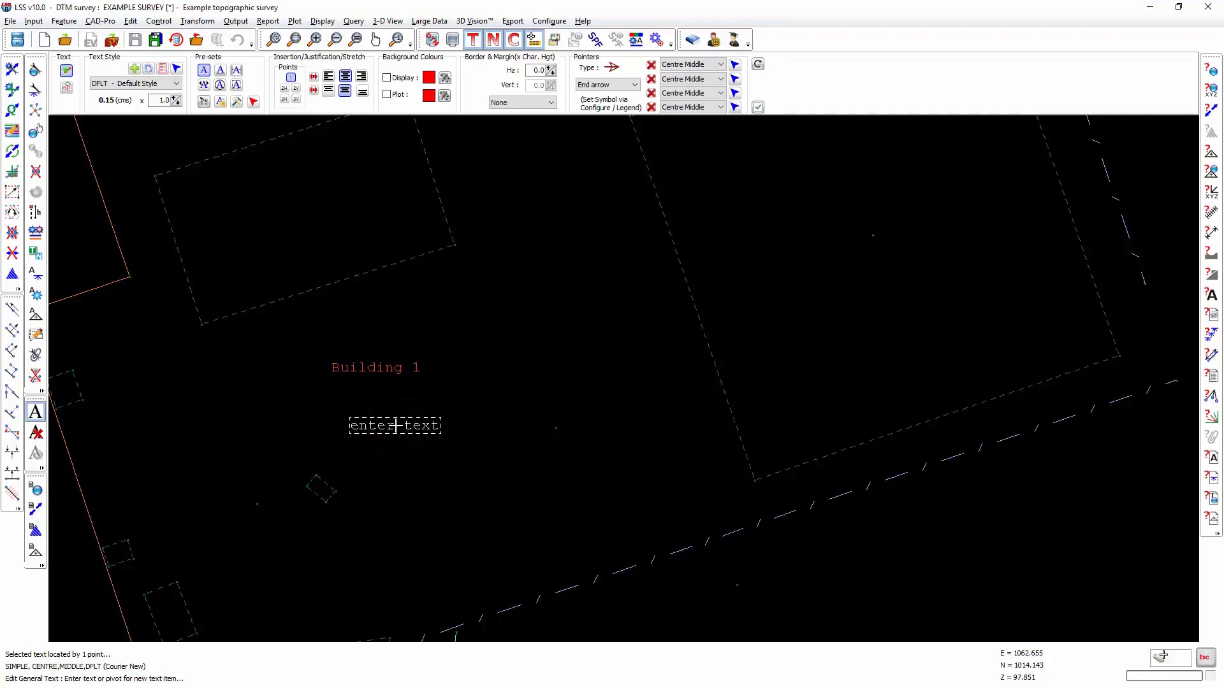
pyautogui.press('Escape')
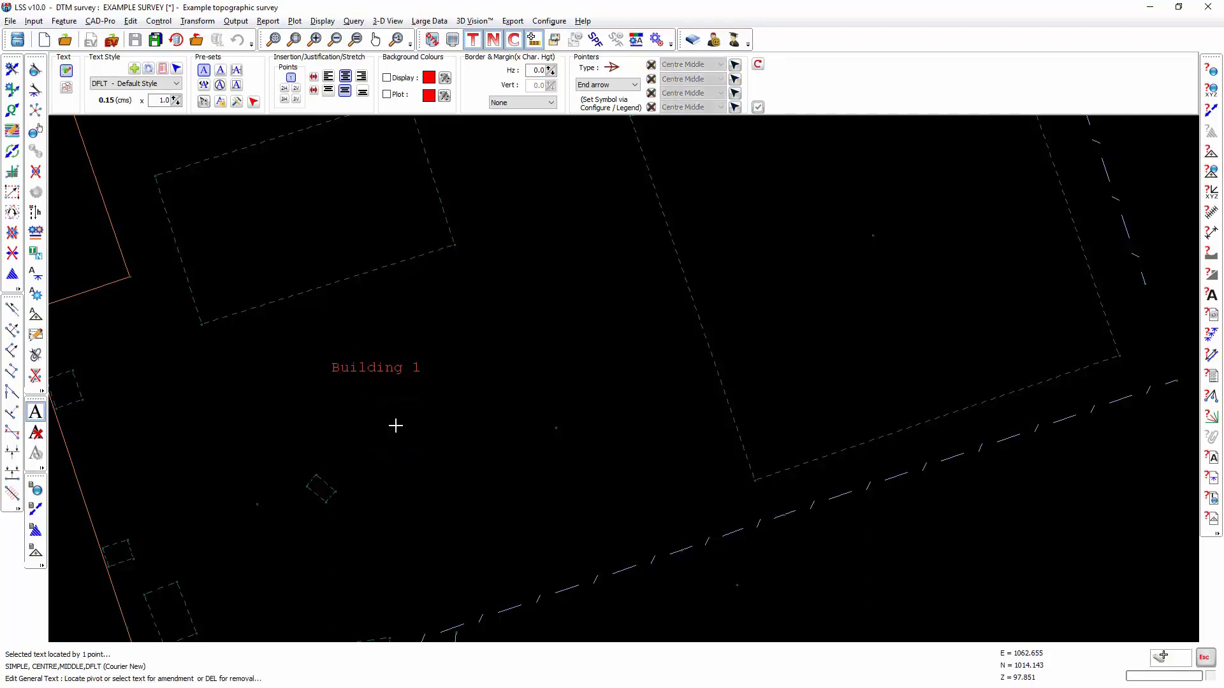
# Step: Place two more "Building 1" labels above and to the right of the first one, between the building outlines
pyautogui.click(439, 307)
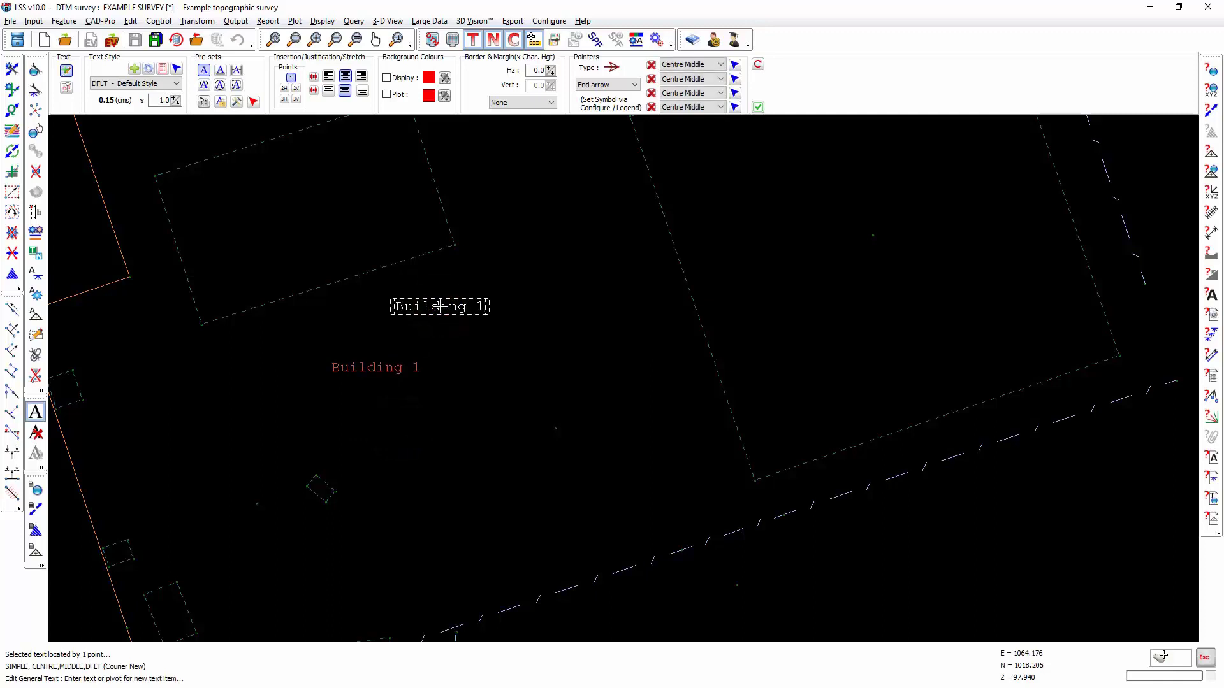
pyautogui.hotkey('ctrl', 'Return')
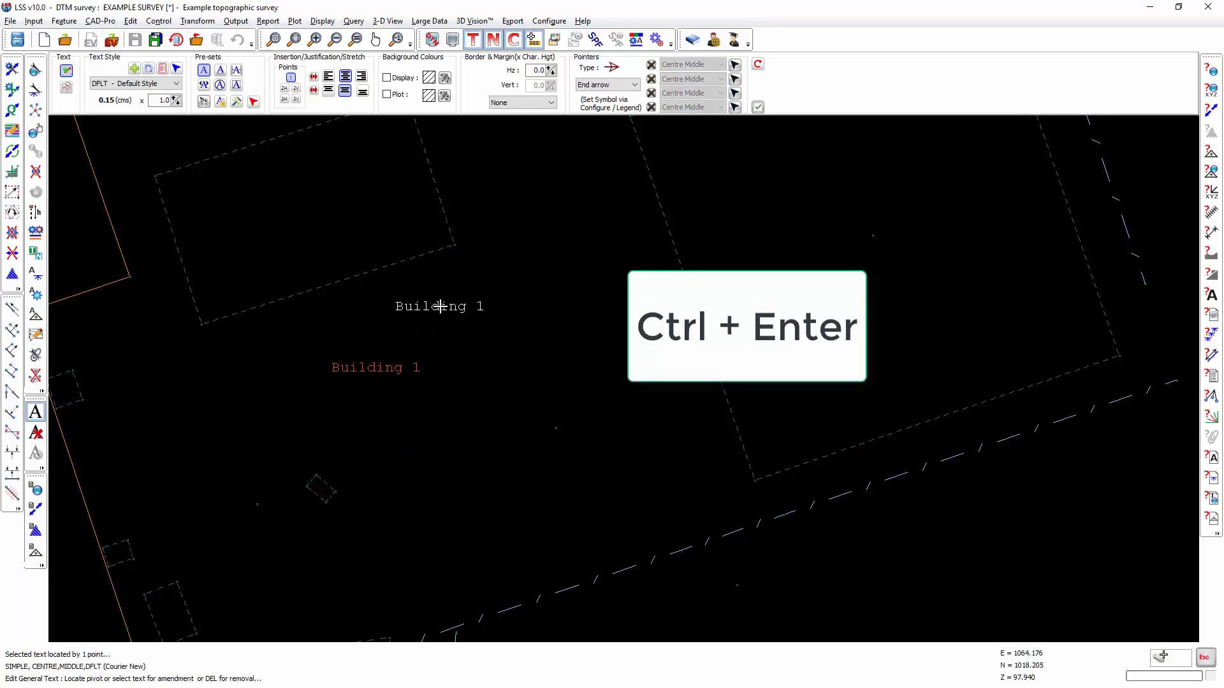
pyautogui.click(487, 351)
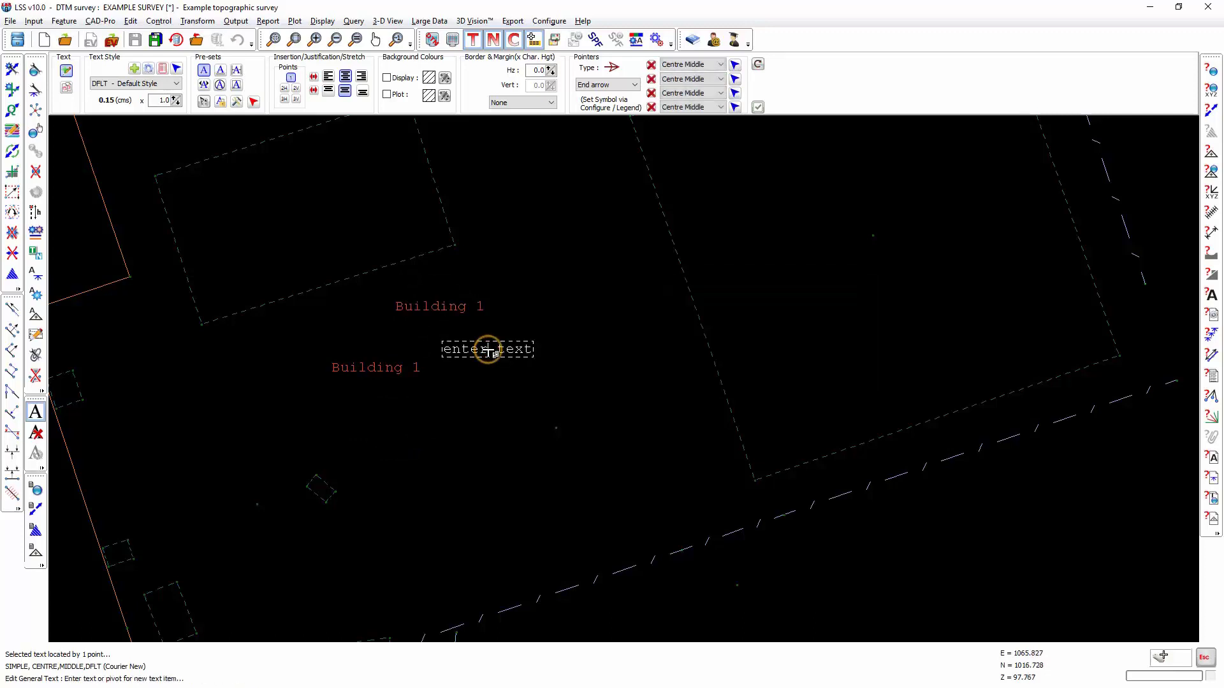
pyautogui.write('Building 1')
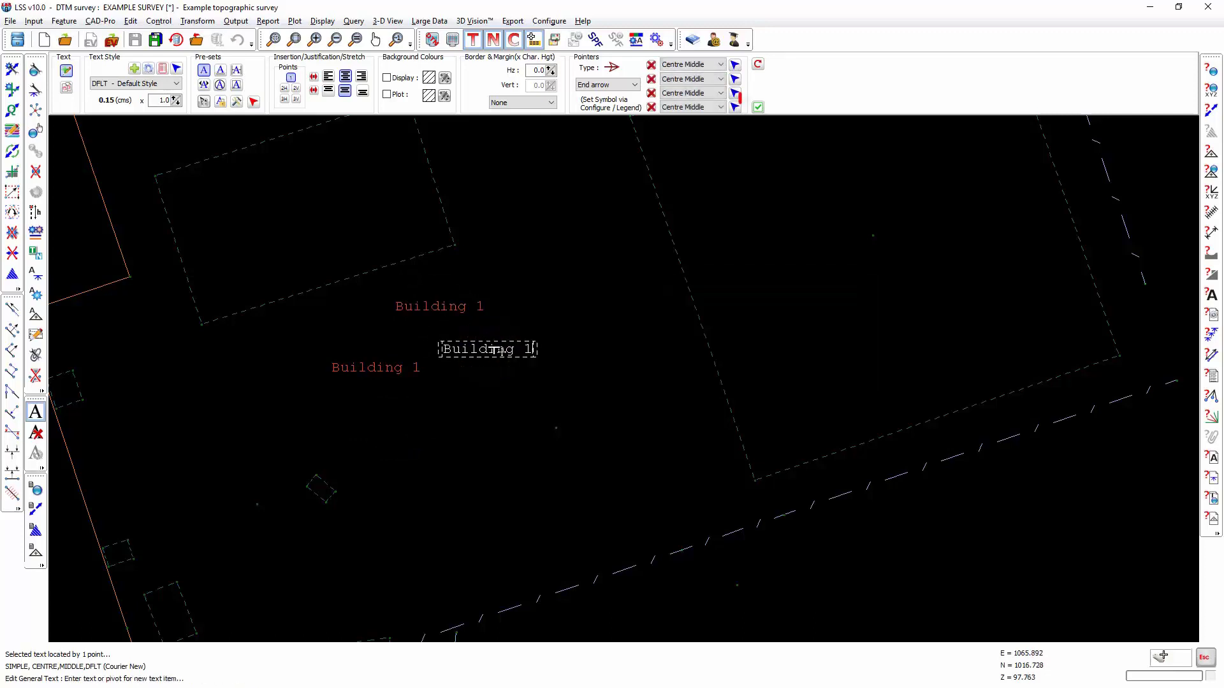
pyautogui.click(757, 109)
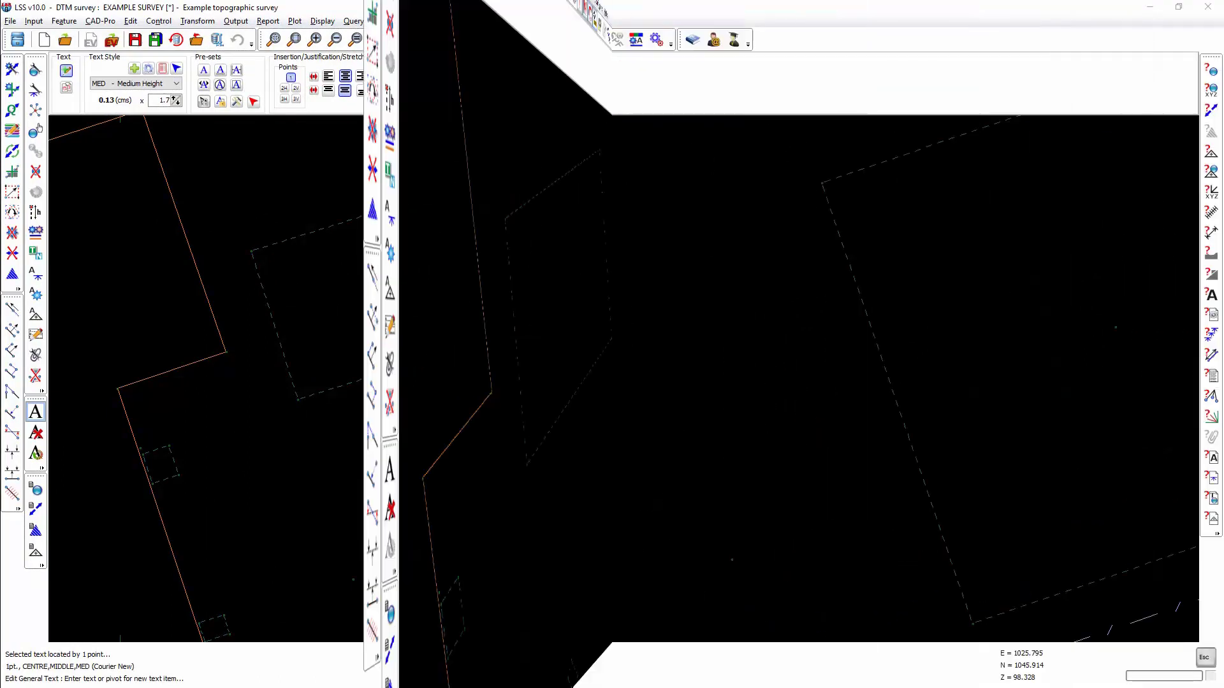
# Step: Start general text in the STY1 - Style 1 text style and amend that style's font to Century
pyautogui.click(35, 412)
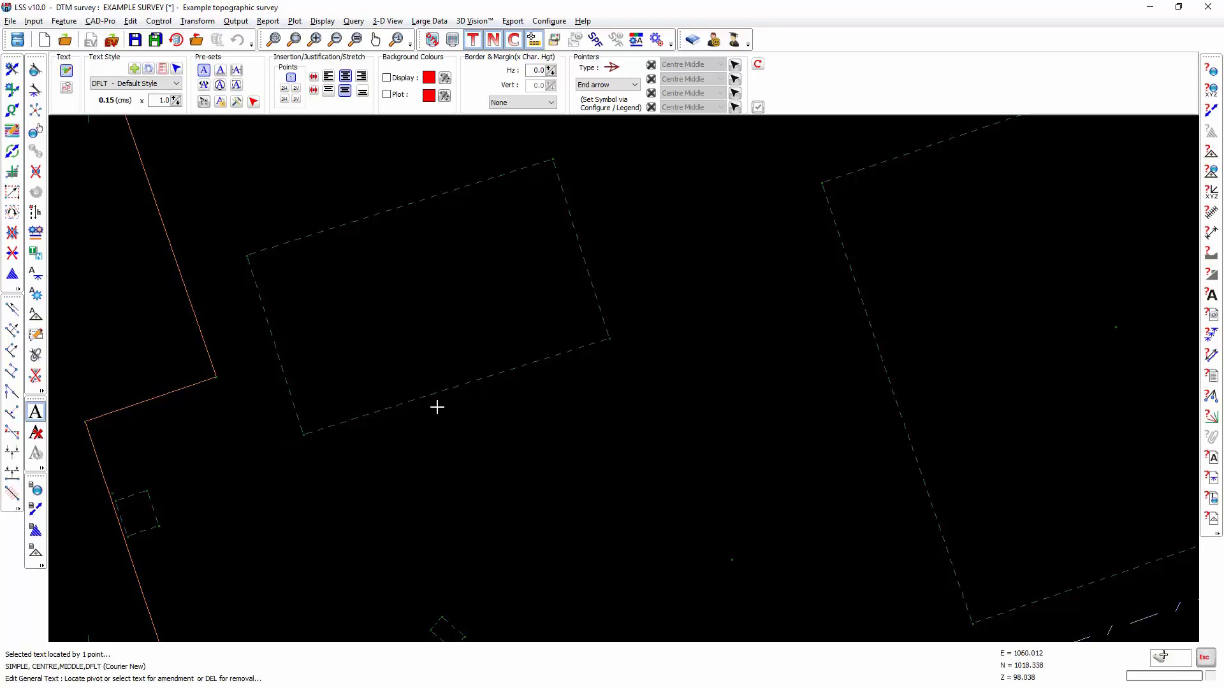
pyautogui.click(177, 85)
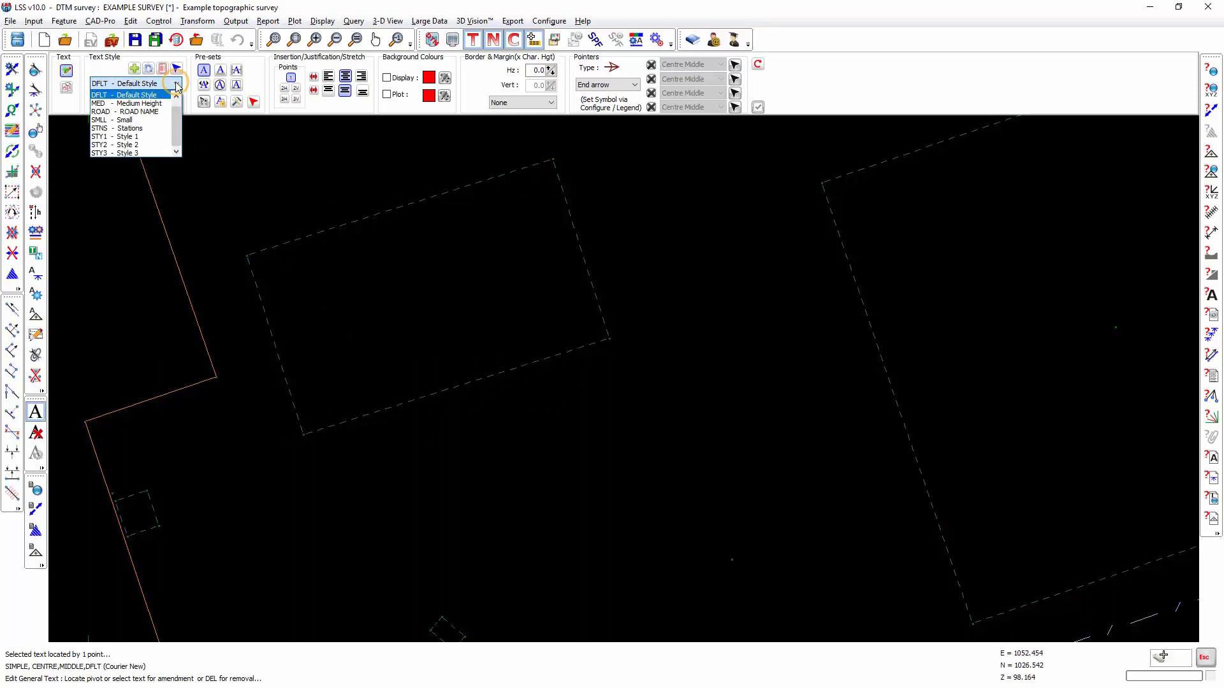
pyautogui.click(125, 134)
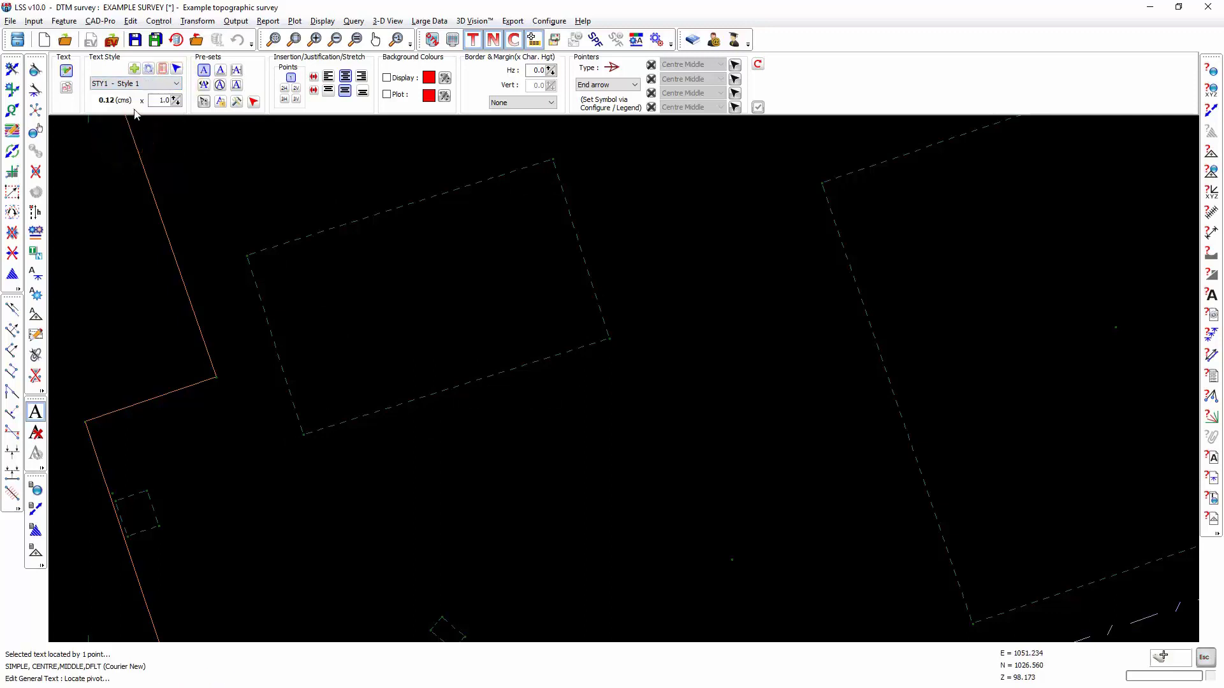
pyautogui.click(148, 69)
pyautogui.click(498, 333)
pyautogui.click(704, 331)
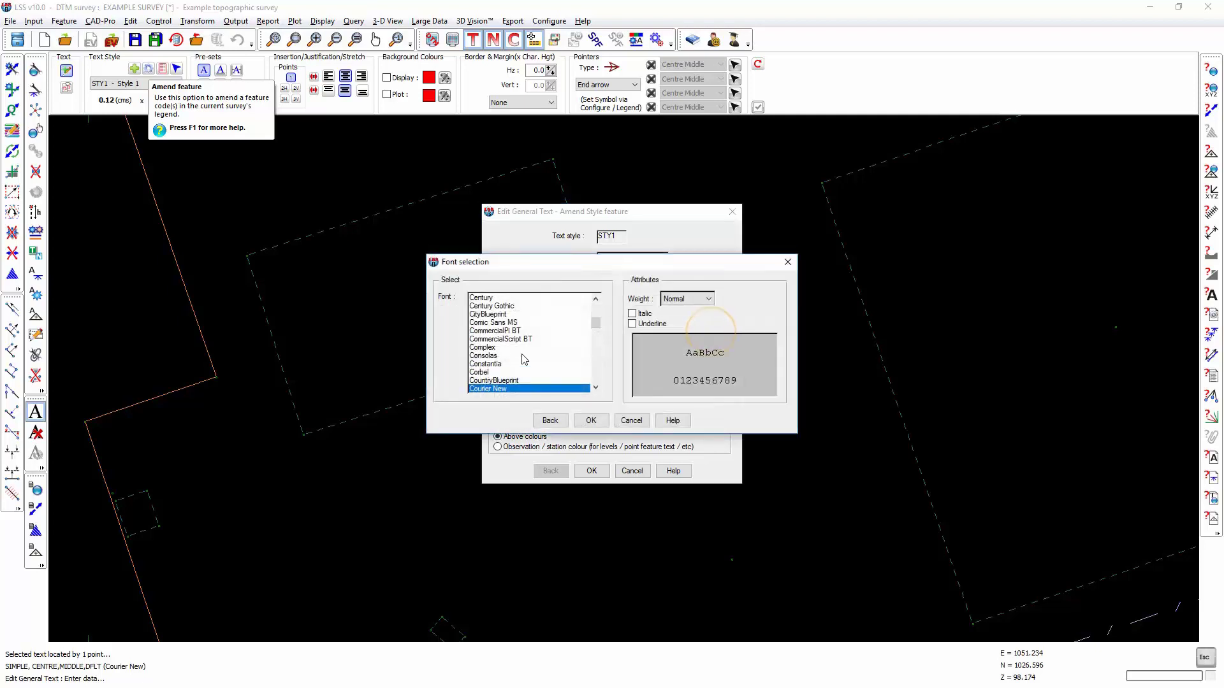
pyautogui.click(492, 299)
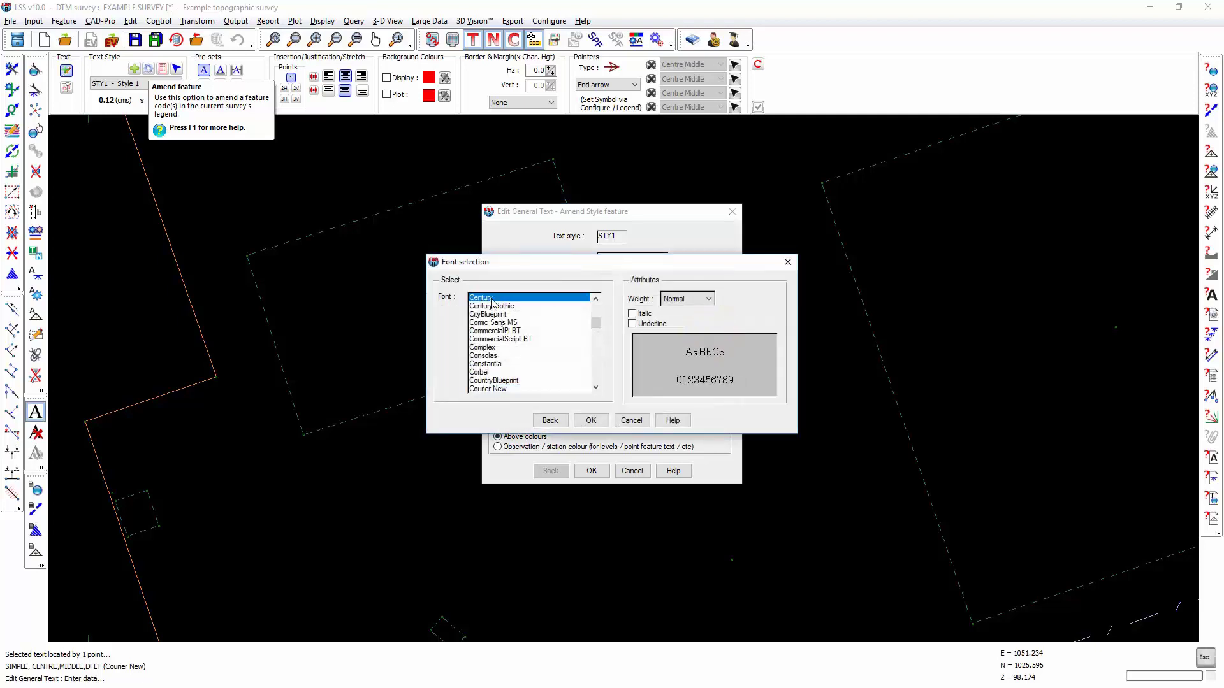
pyautogui.click(591, 422)
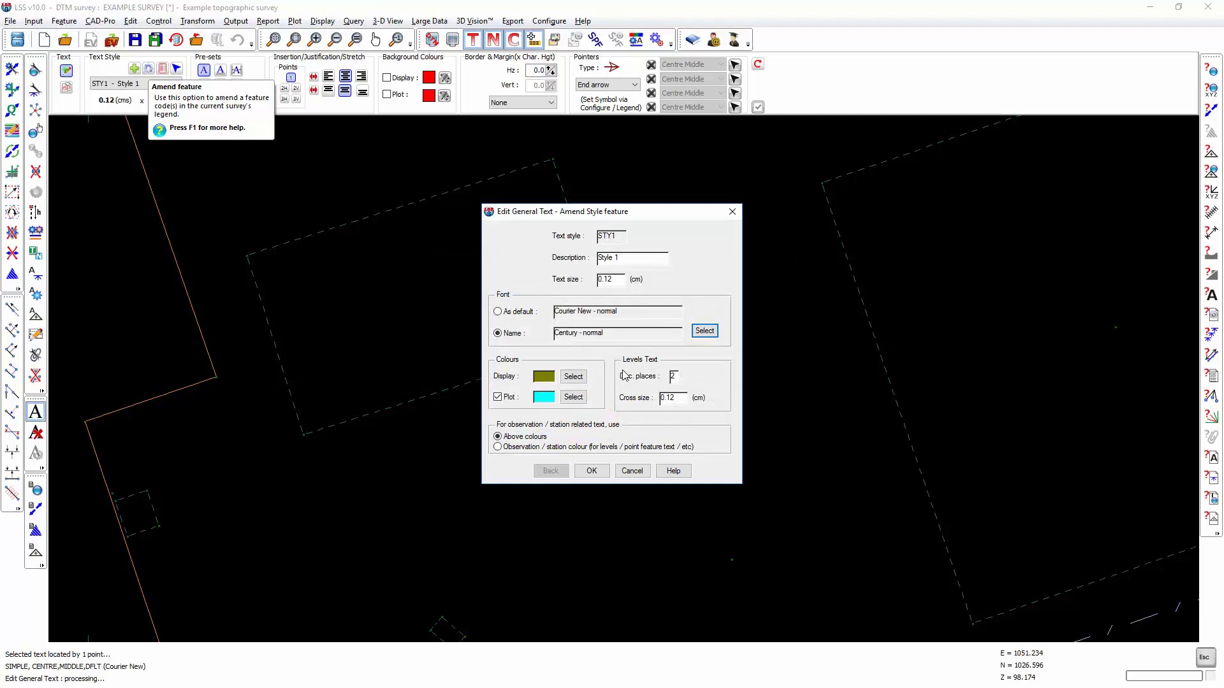
# Step: Pick a new display colour for the STY1 text style and save the amended style
pyautogui.click(573, 376)
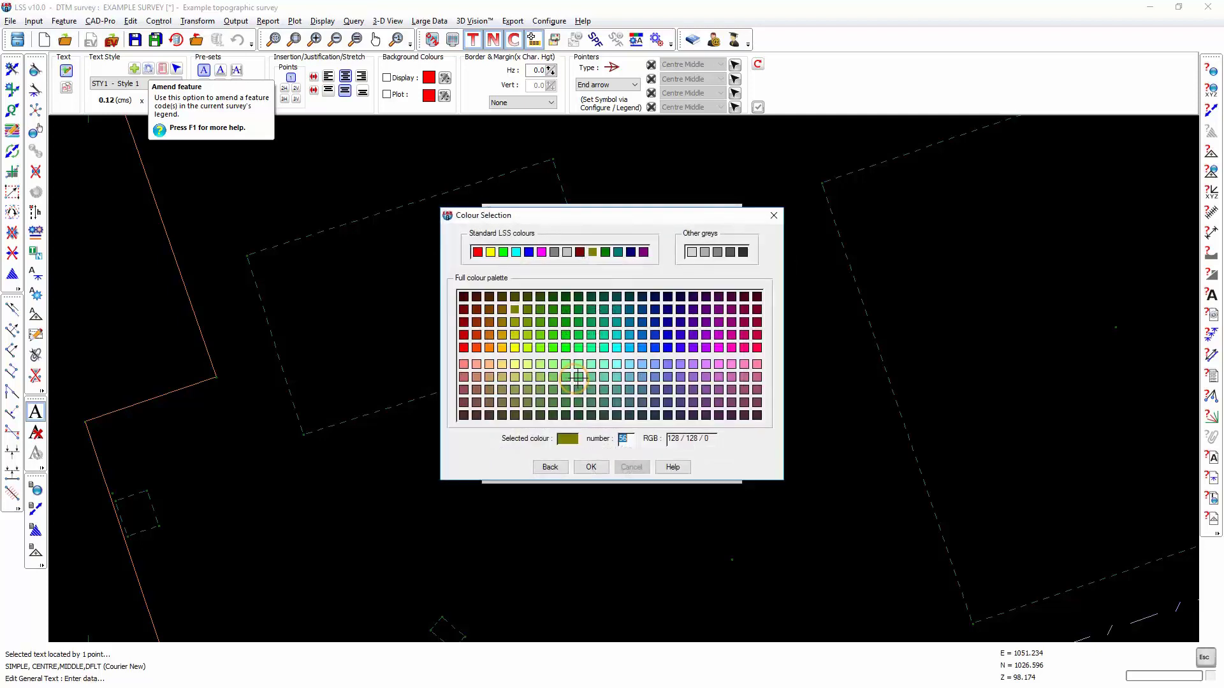
pyautogui.doubleClick(470, 346)
pyautogui.click(591, 467)
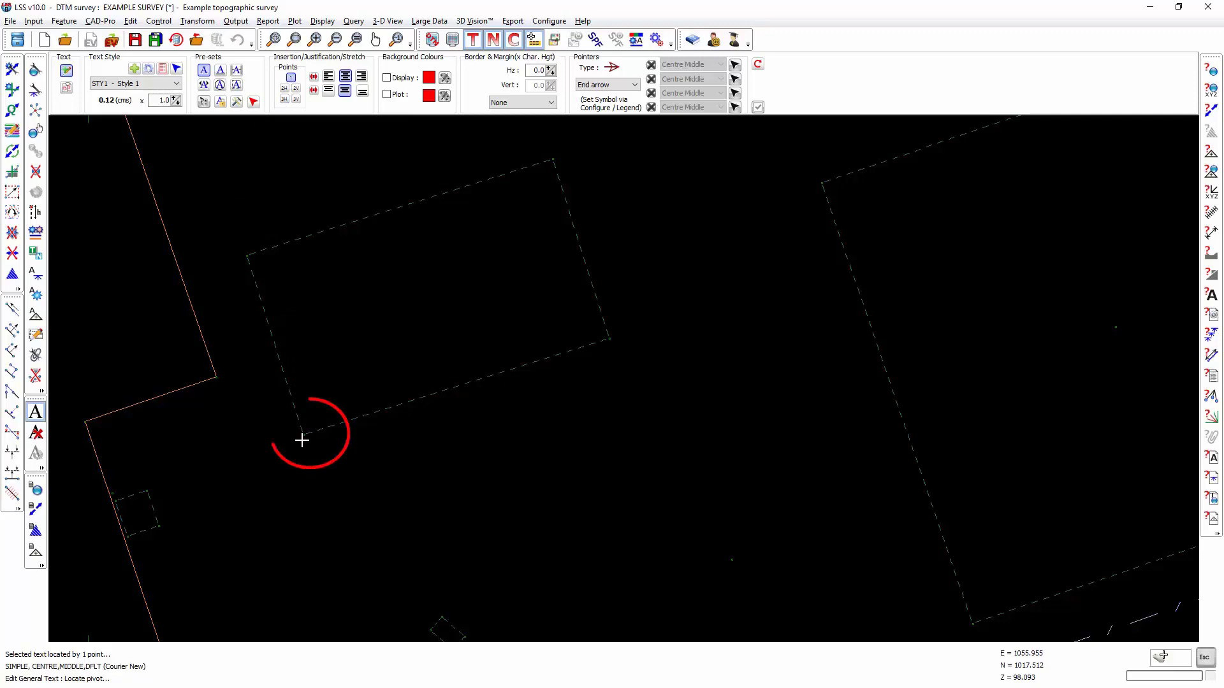
# Step: Set the text insertion method to 3 Points (Horizontal) so the text stretches between the building's corners
pyautogui.click(612, 339)
pyautogui.click(550, 158)
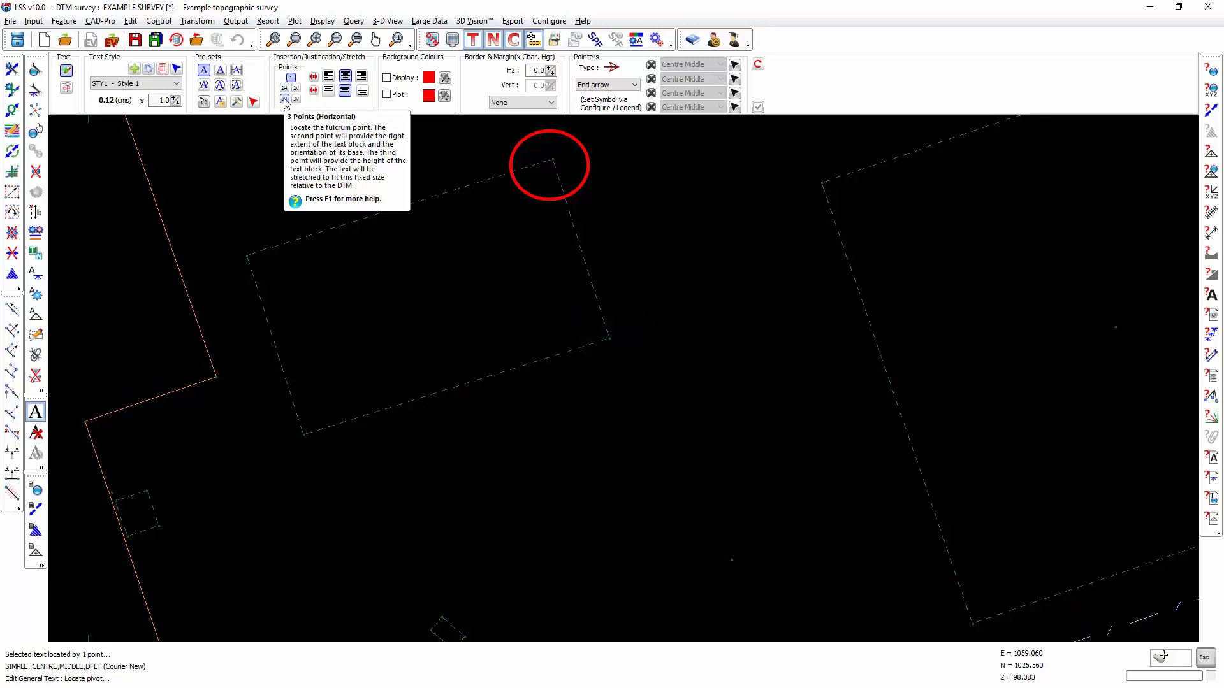
pyautogui.click(284, 100)
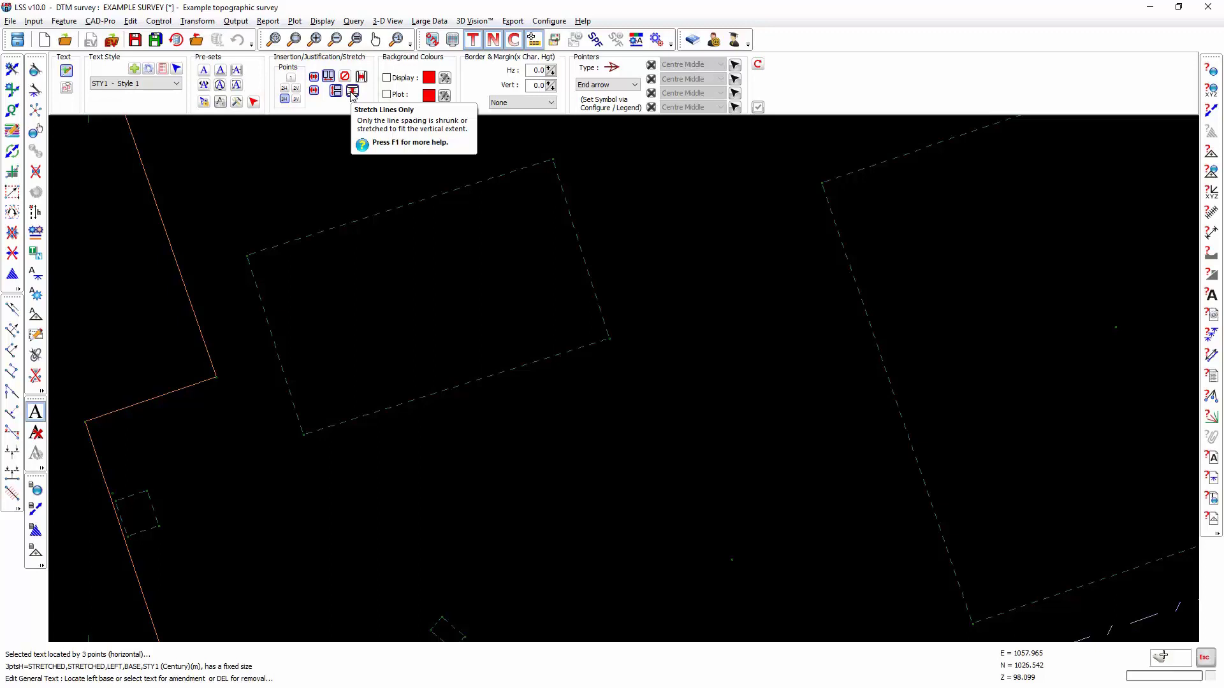
# Step: Turn on the text's display background and set it to light grey, colour number 254
pyautogui.click(386, 78)
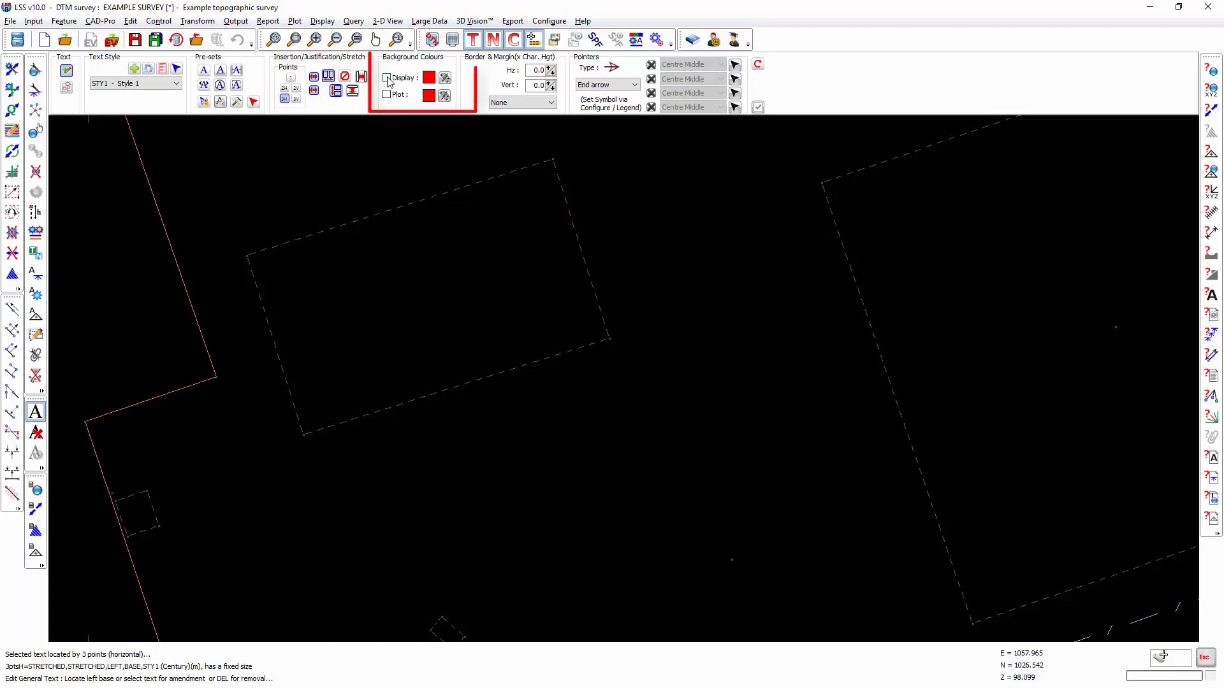
pyautogui.click(445, 77)
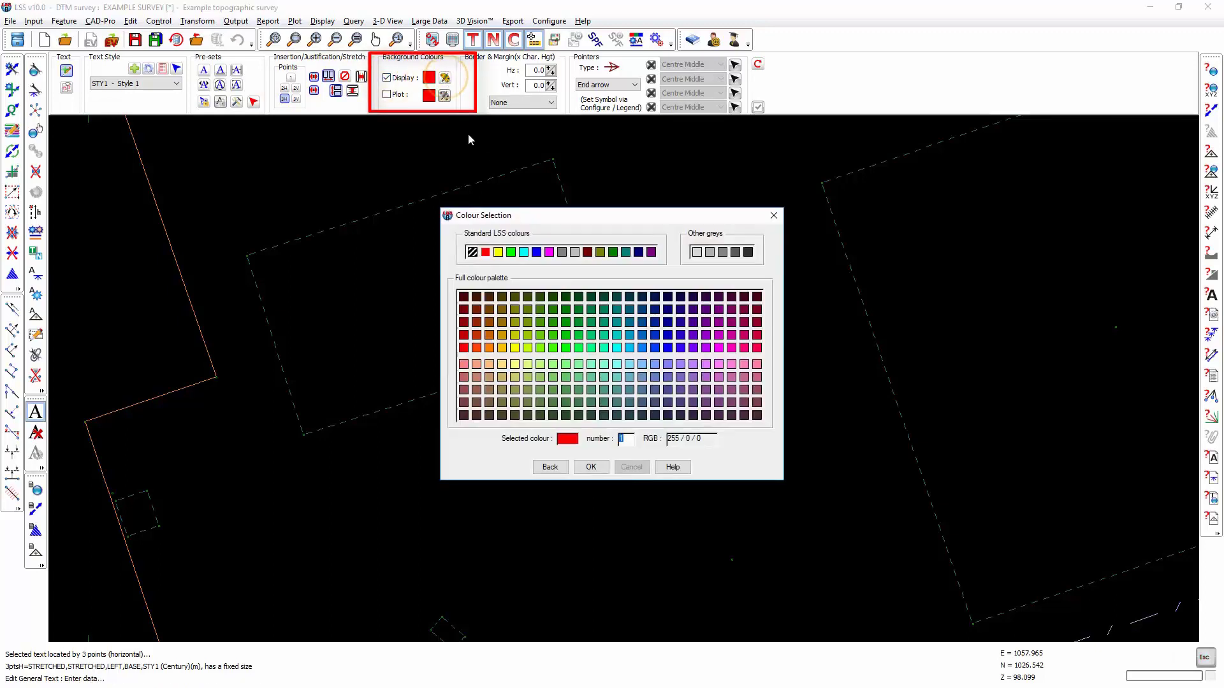
pyautogui.click(701, 252)
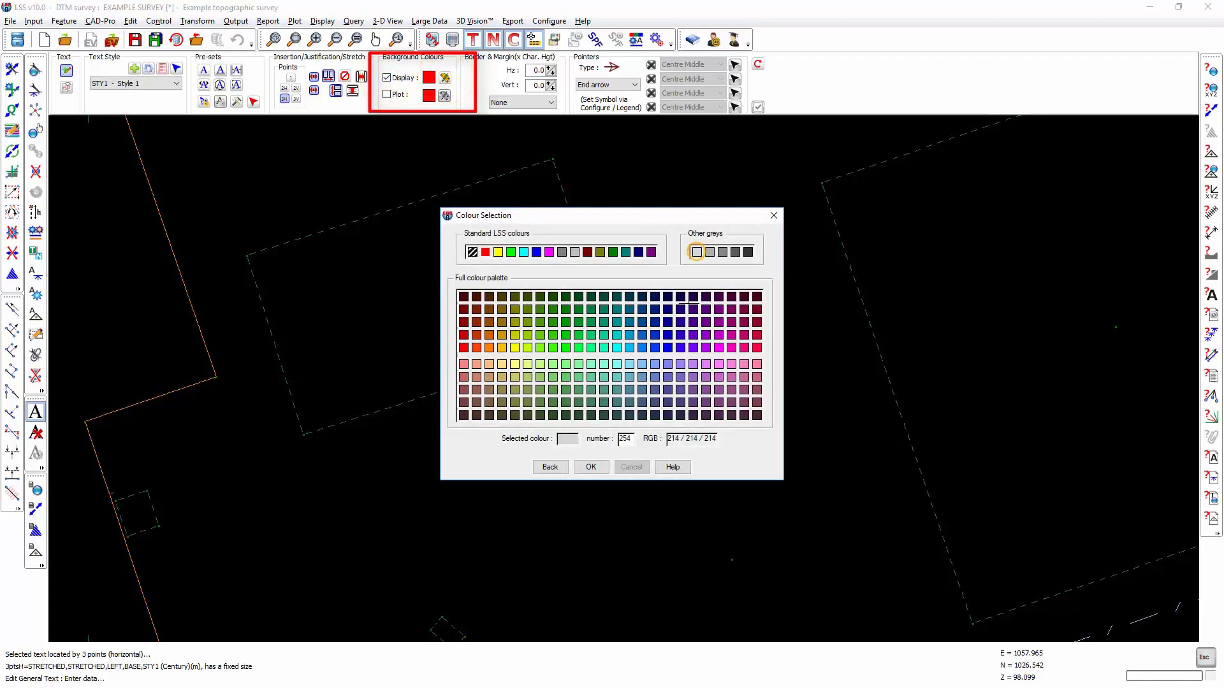
pyautogui.click(591, 467)
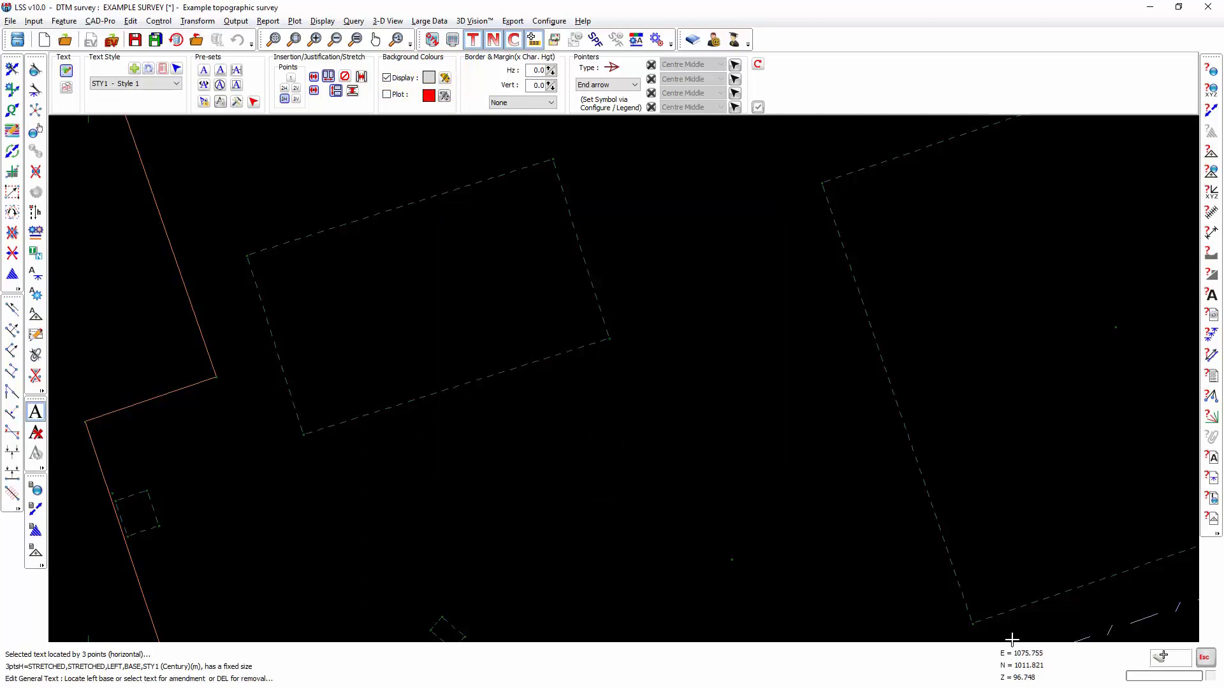
# Step: Locate the three-point text on the smaller building by snapping to its two base corners and setting the height on its top edge
pyautogui.click(1158, 663)
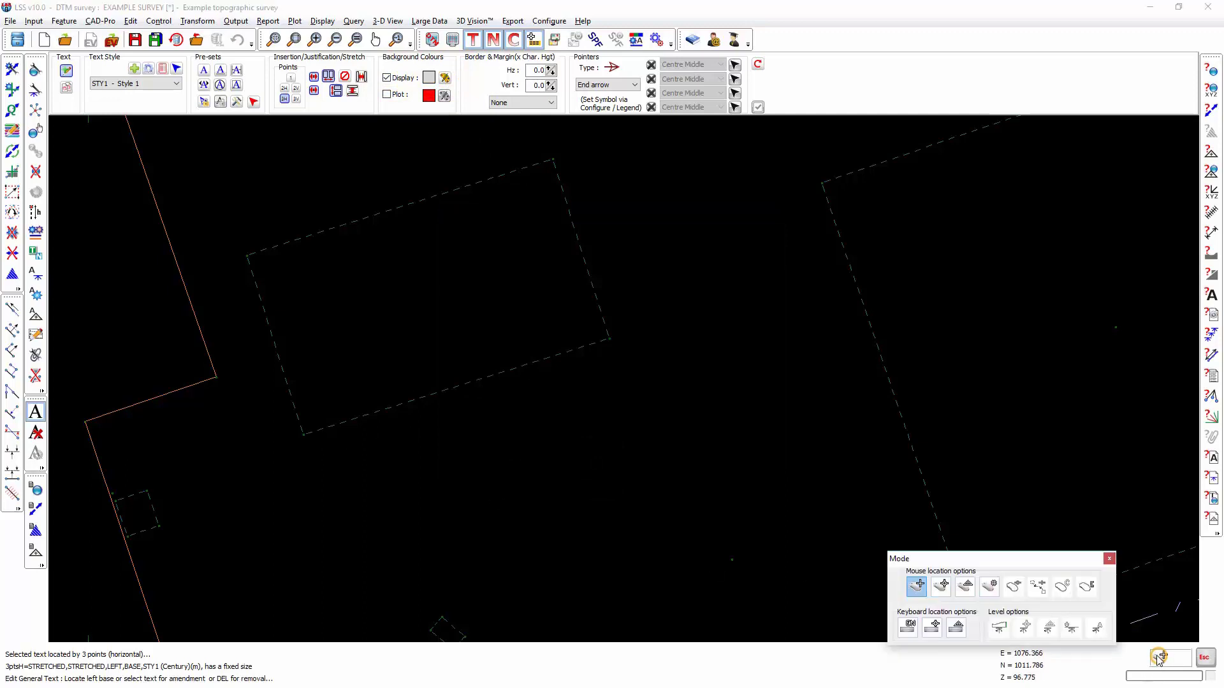
pyautogui.click(940, 588)
pyautogui.click(304, 434)
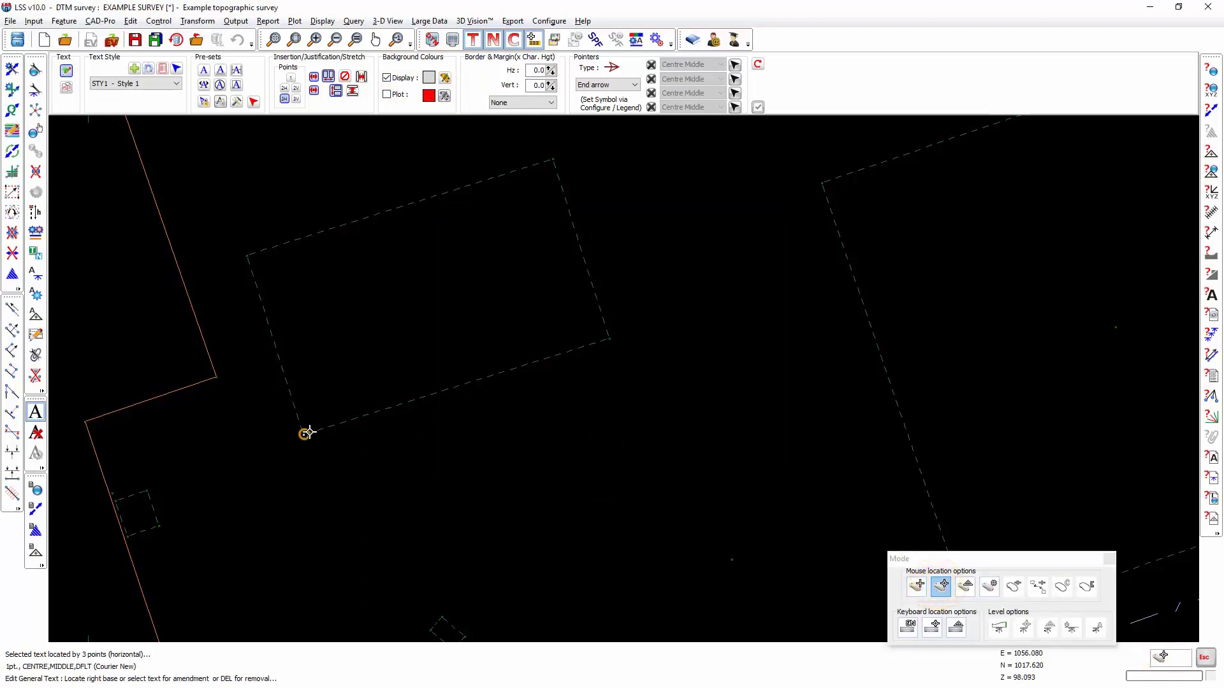
pyautogui.click(610, 341)
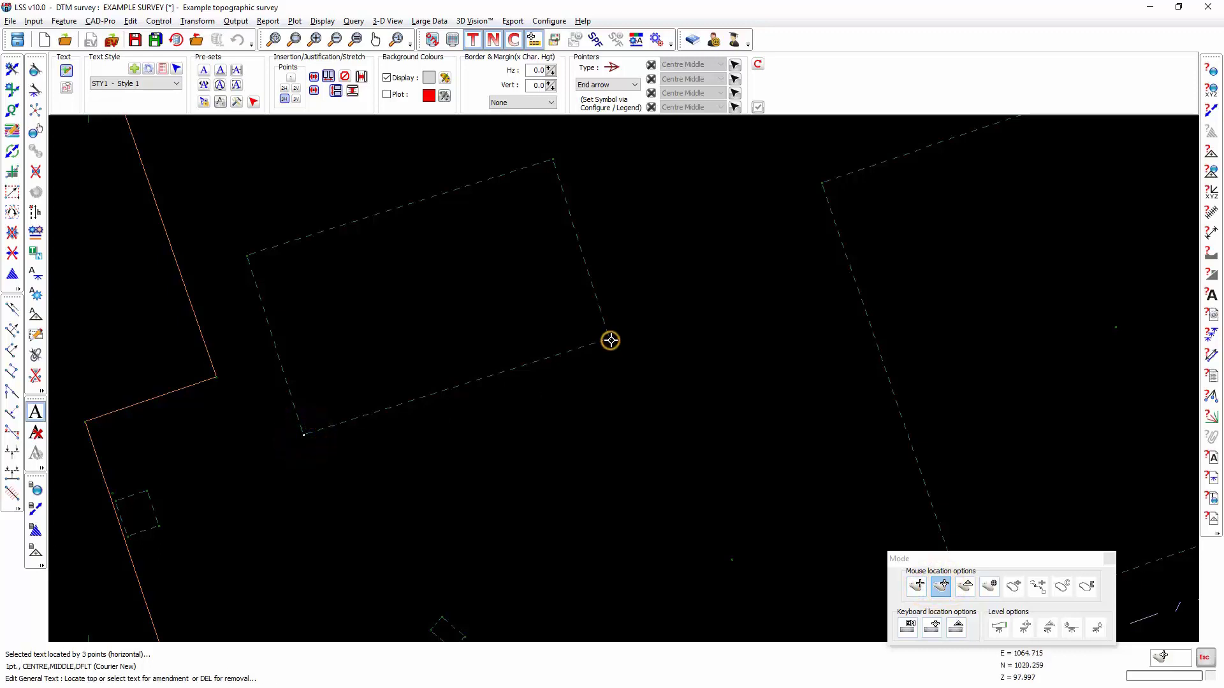
pyautogui.click(396, 208)
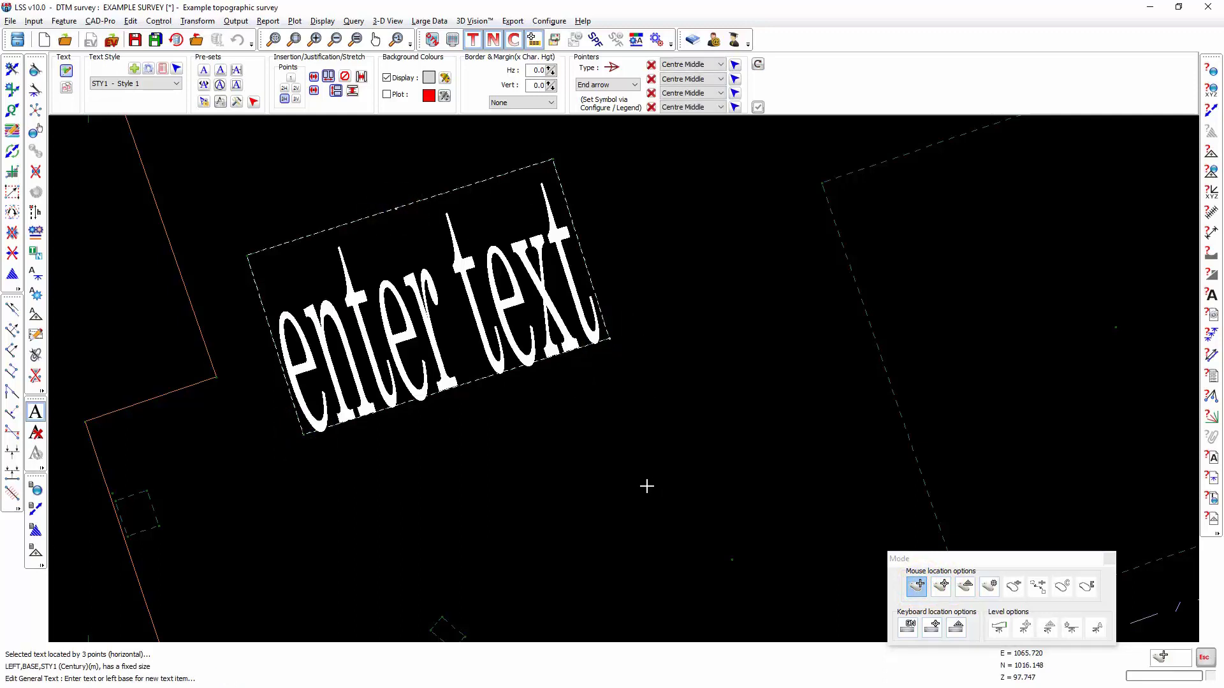
# Step: Enter the two-line label "Building 1" and "(Workshop)" in the smaller building's outline
pyautogui.write('Building 1')
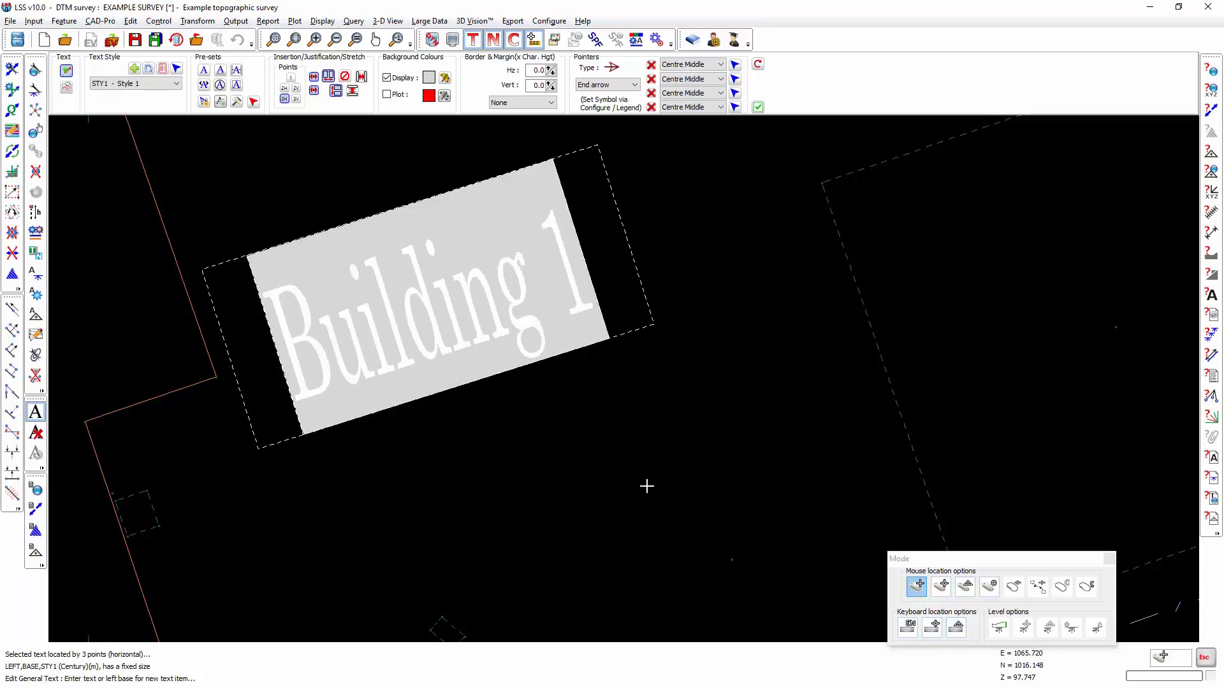
pyautogui.press('Return')
pyautogui.write('(Workshop)')
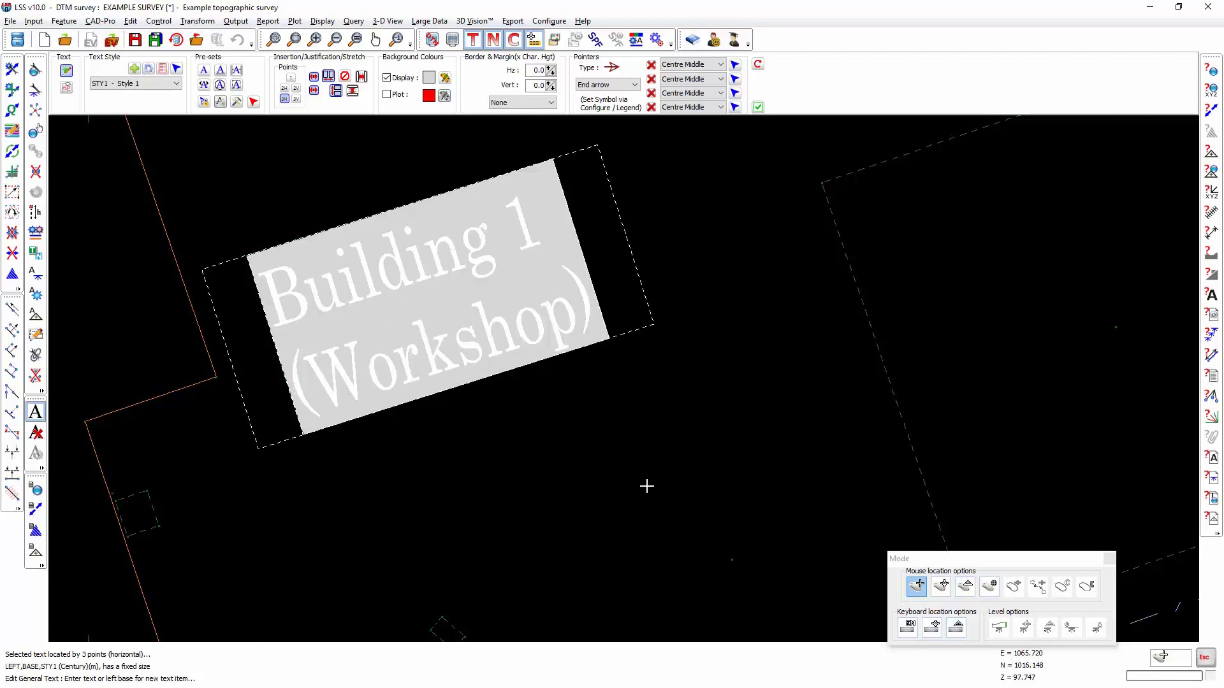
# Step: Place the same stretched label over the larger building's outline and change its first line to "Building 2"
pyautogui.click(628, 559)
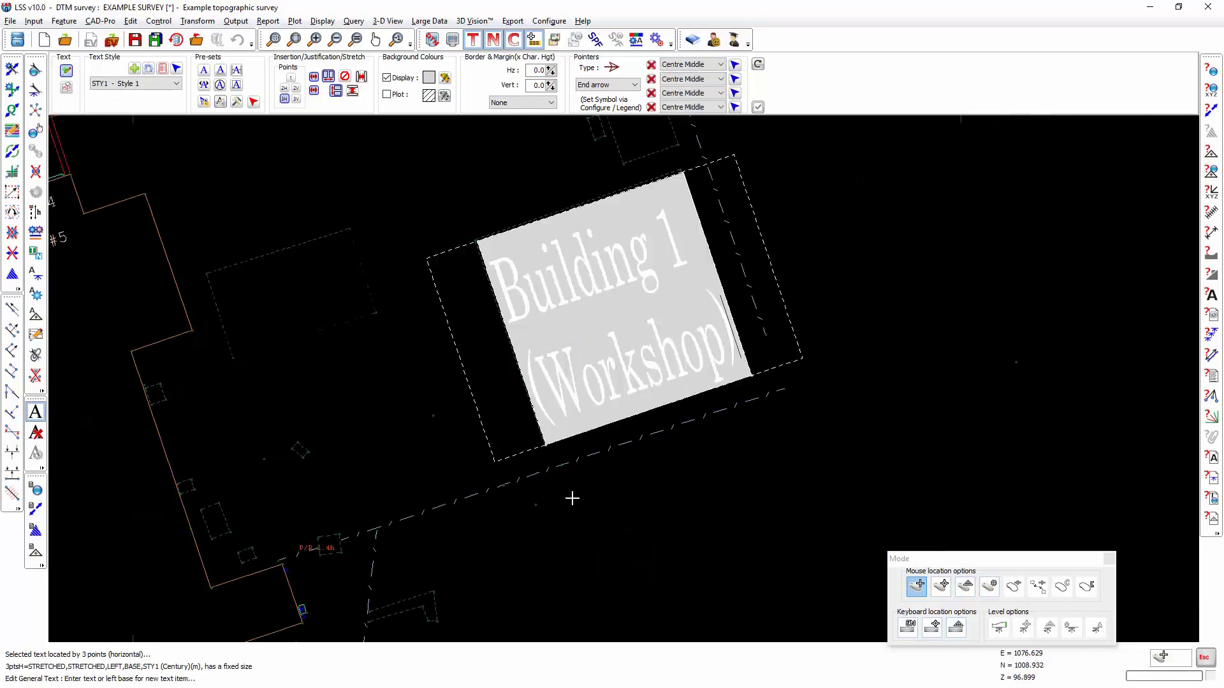
pyautogui.scroll(-2, 574, 499)
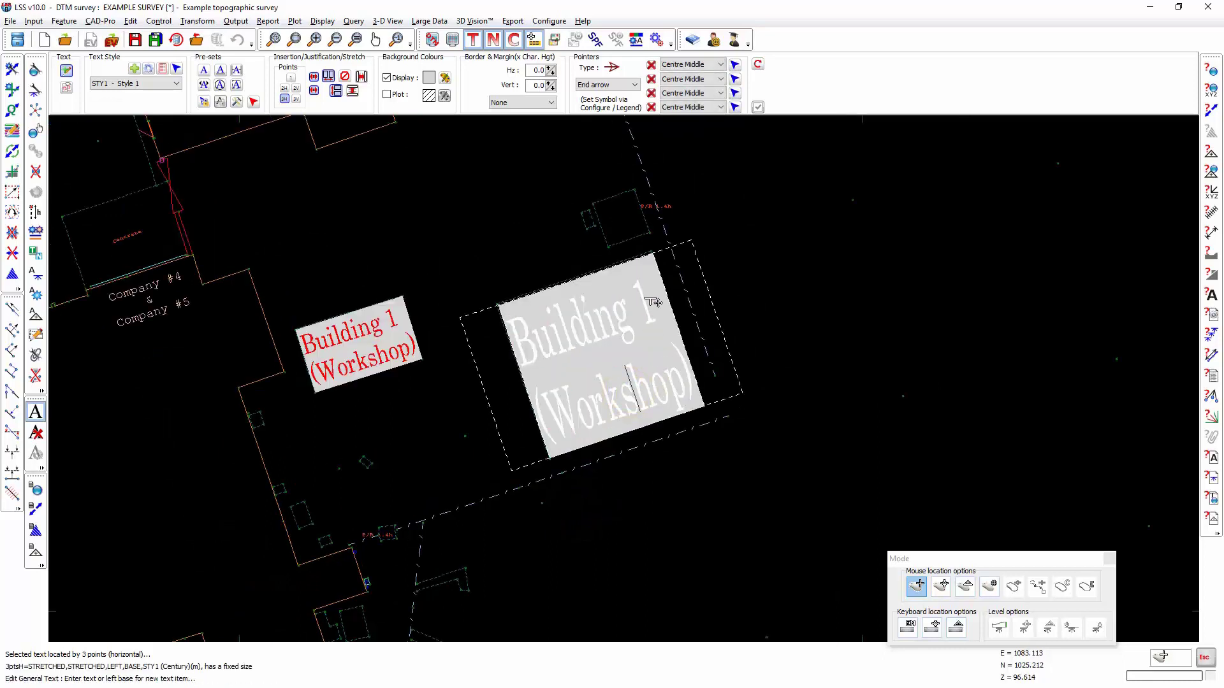
pyautogui.click(664, 312)
pyautogui.press('BackSpace')
pyautogui.write('2')
# Step: Try gaps-only stretching on the "Building 1 (Workshop)" label and switch its text style to SMLL - Small
pyautogui.click(354, 352)
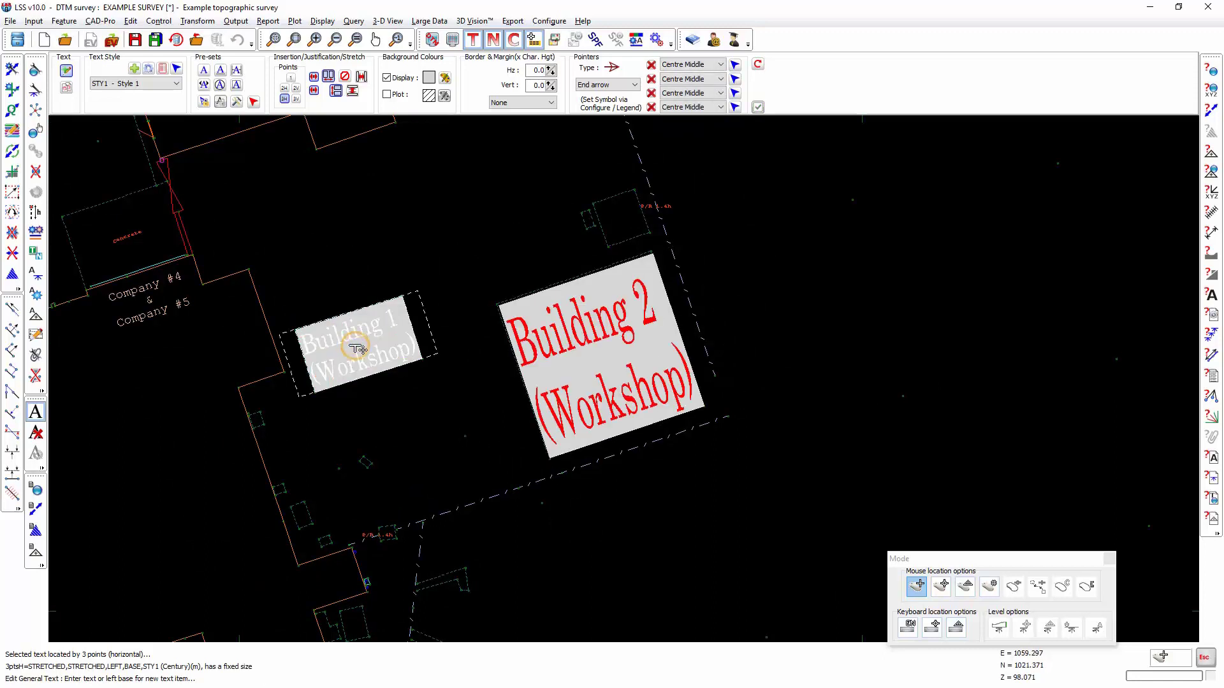
pyautogui.click(361, 76)
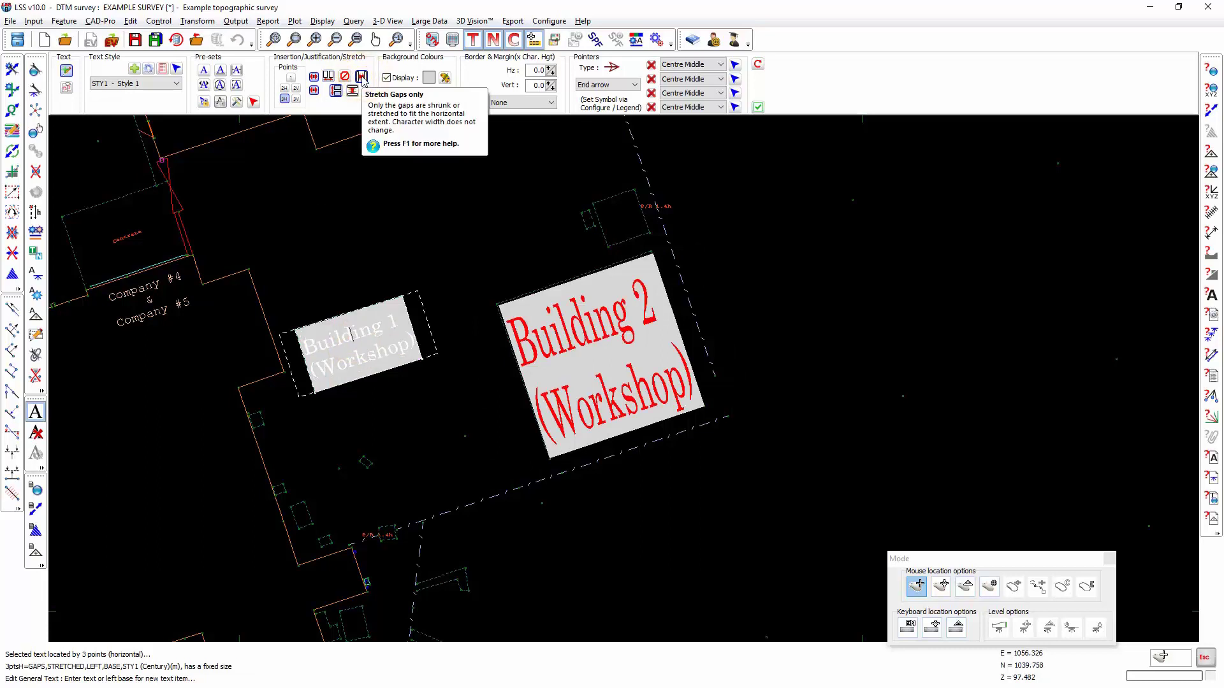
pyautogui.click(352, 91)
pyautogui.click(176, 84)
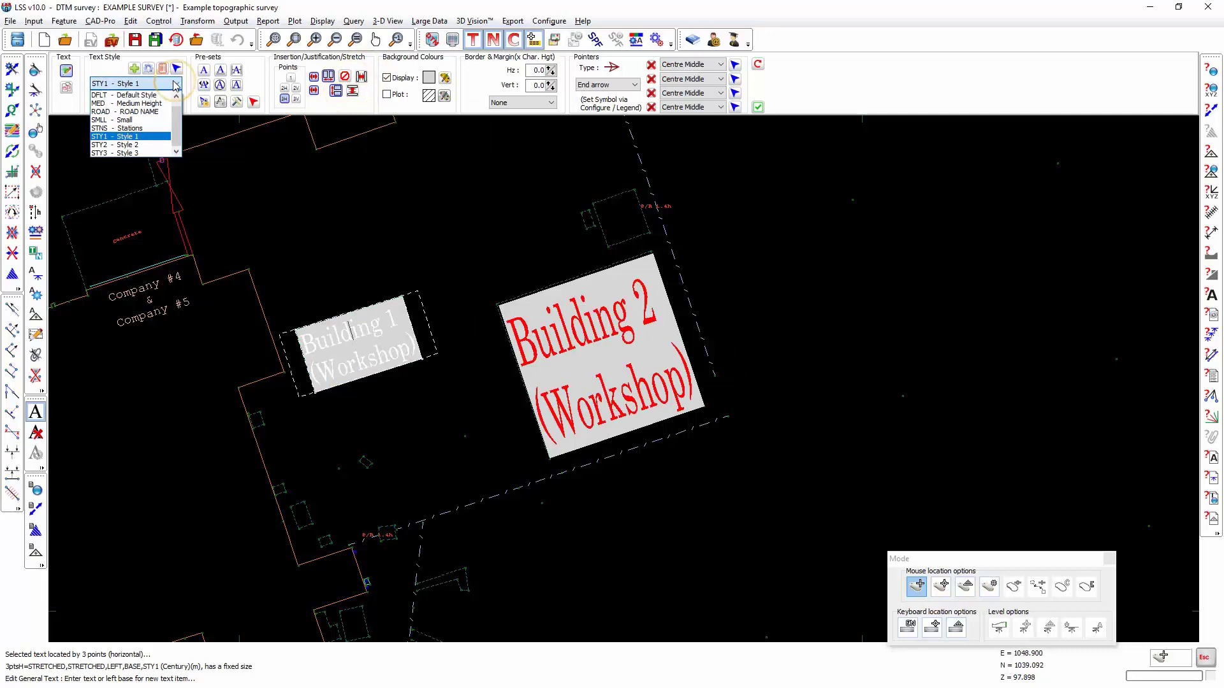
pyautogui.click(117, 119)
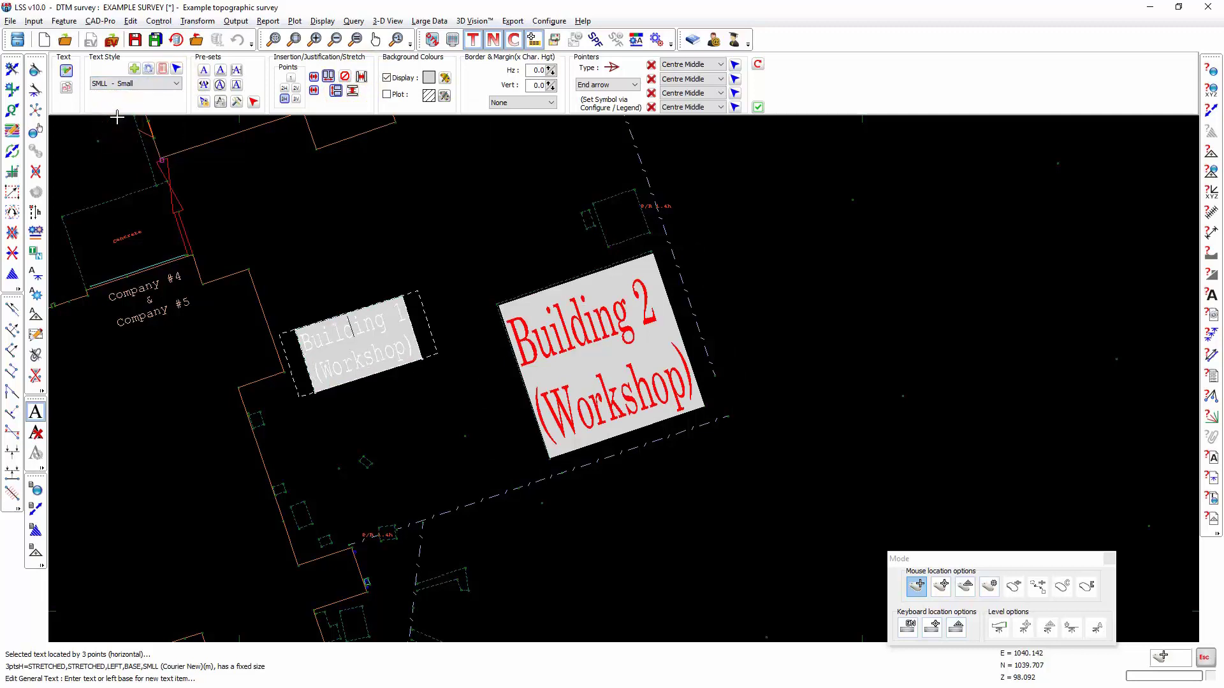